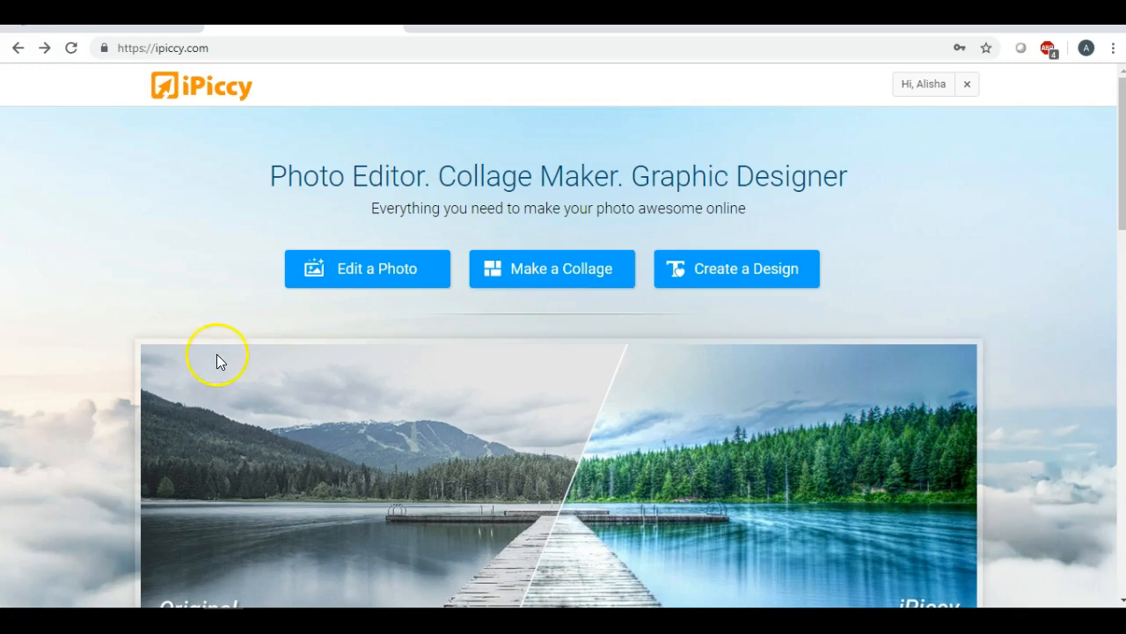
# - Open the graphic designer and set up a new design with a custom canvas size of 500 x 500 px
pyautogui.click(757, 273)
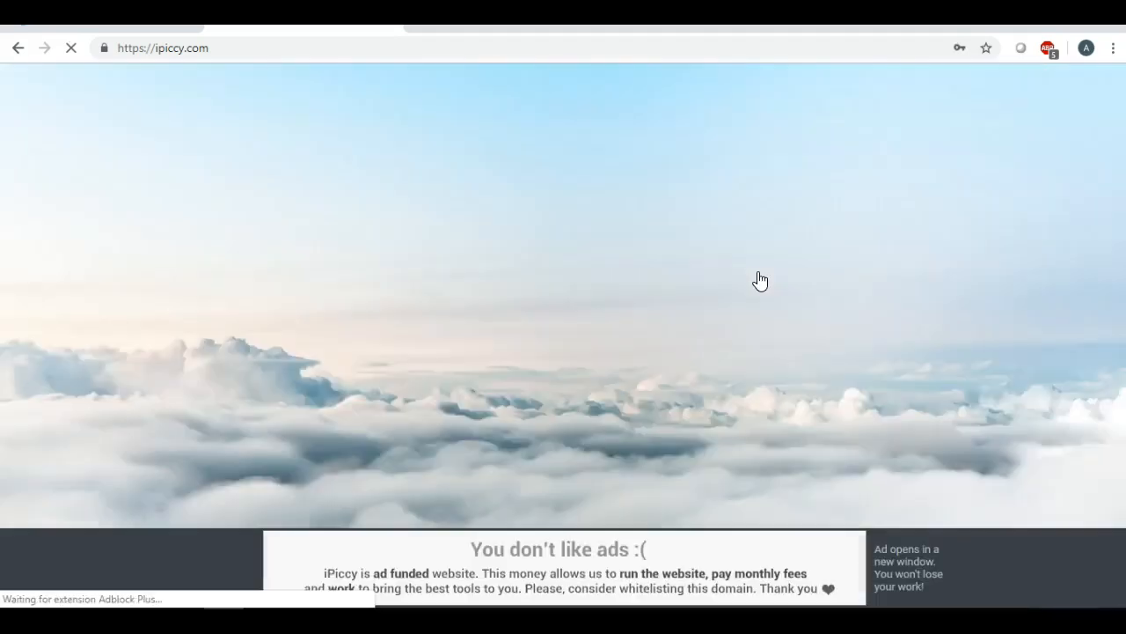
pyautogui.click(580, 275)
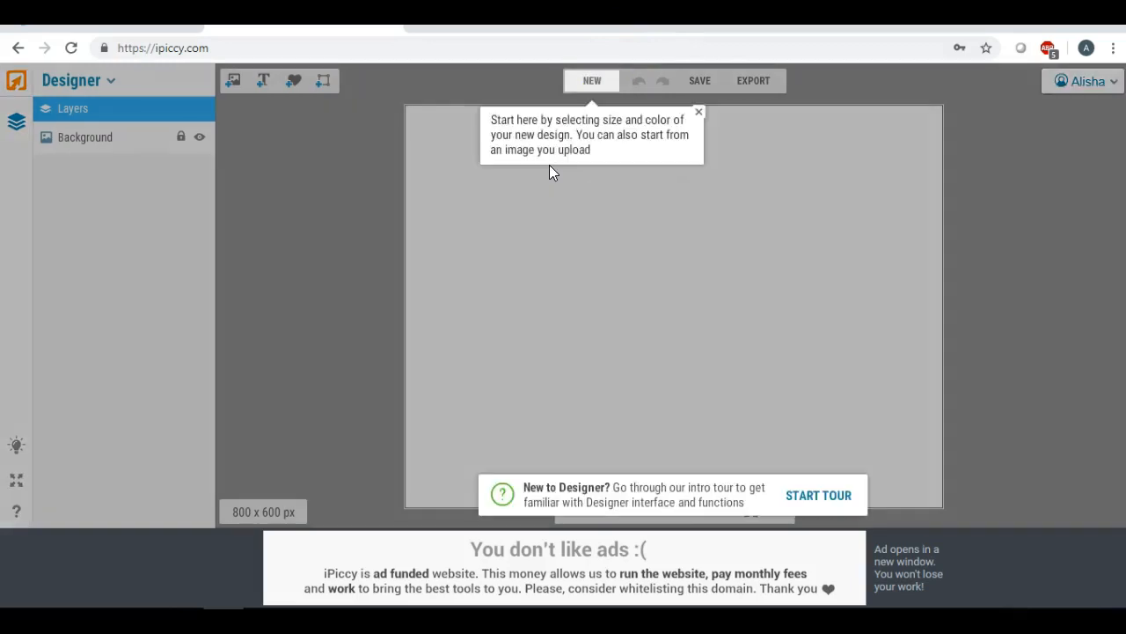
pyautogui.click(592, 80)
pyautogui.click(625, 237)
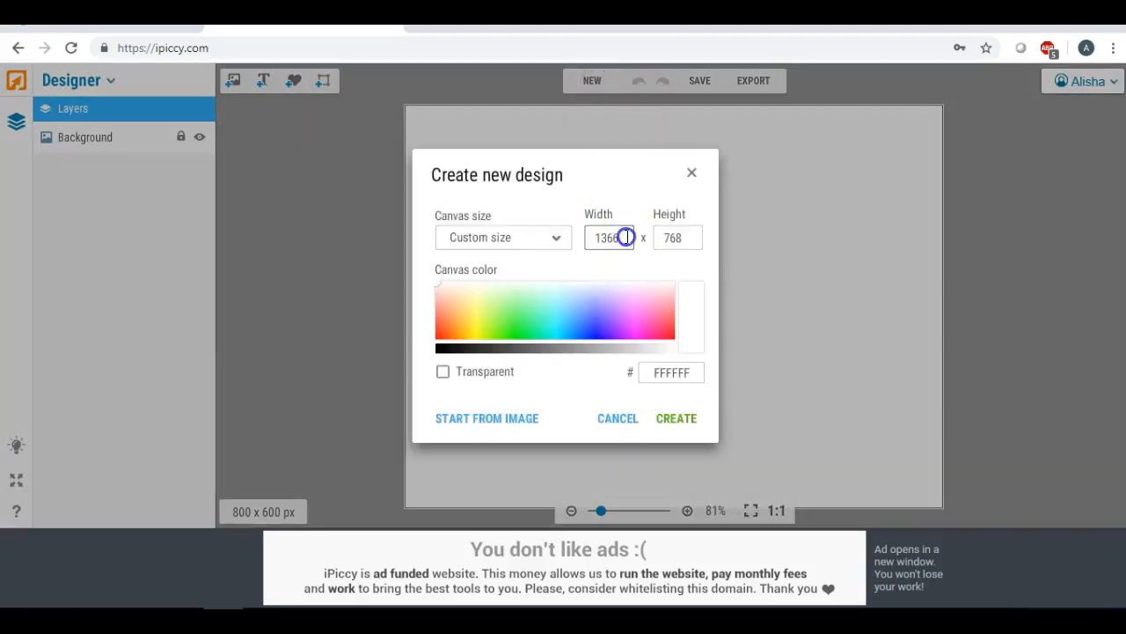
pyautogui.moveTo(624, 238); pyautogui.dragTo(580, 239)
pyautogui.write('500')
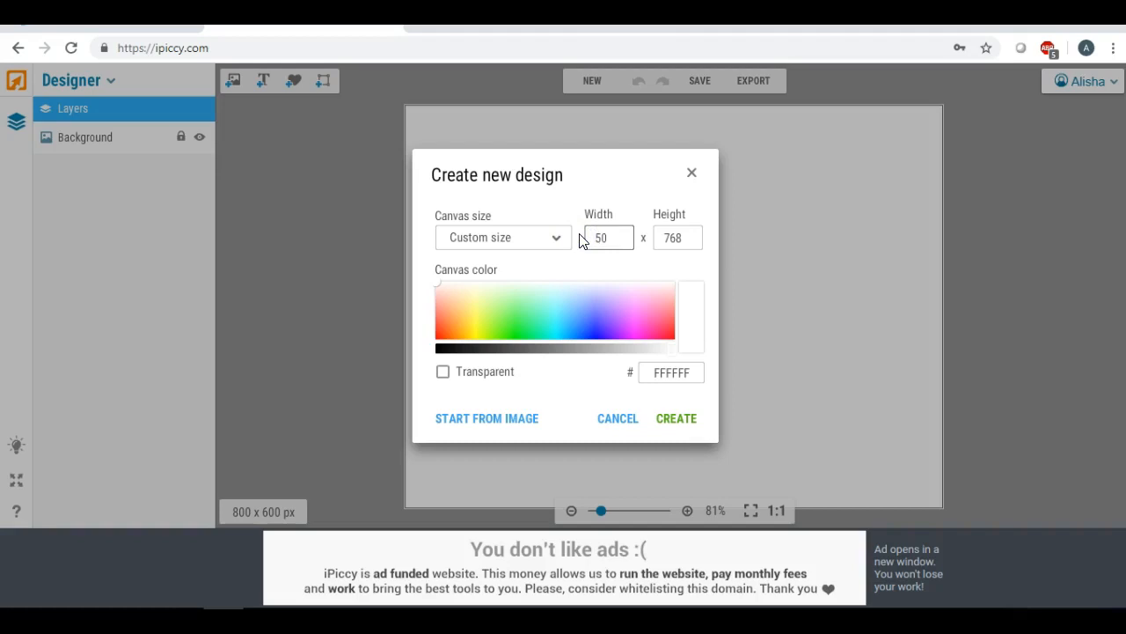
pyautogui.click(687, 237)
pyautogui.moveTo(687, 237); pyautogui.dragTo(649, 238)
pyautogui.write('500')
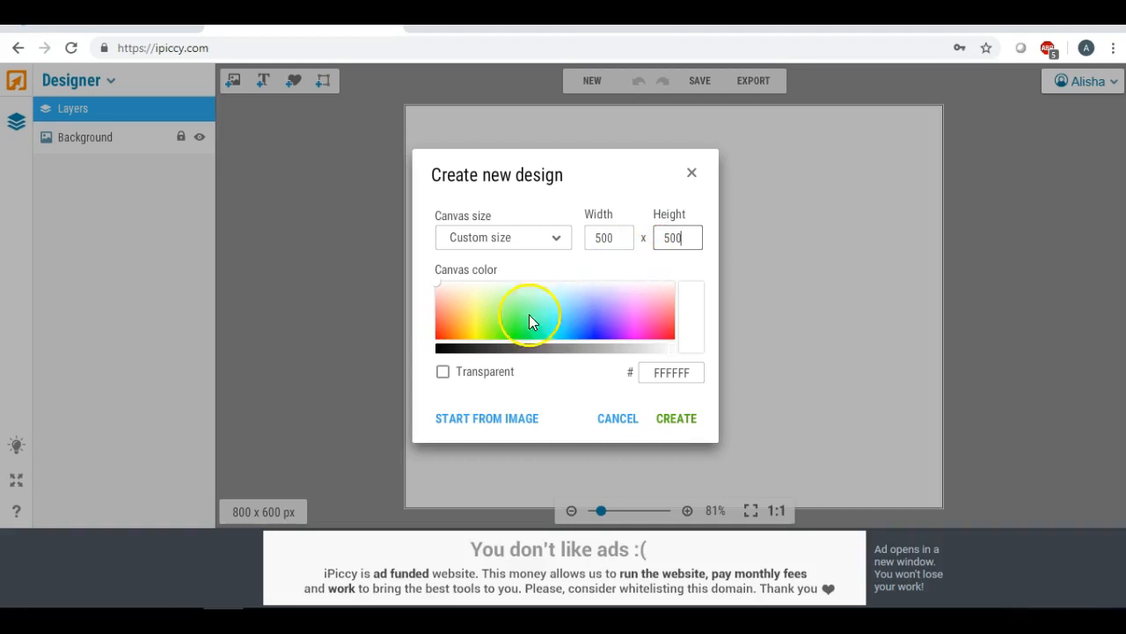
# - Set the canvas colour to a dark gold, D3B508, and create the design
pyautogui.click(466, 339)
pyautogui.moveTo(466, 339); pyautogui.dragTo(471, 339)
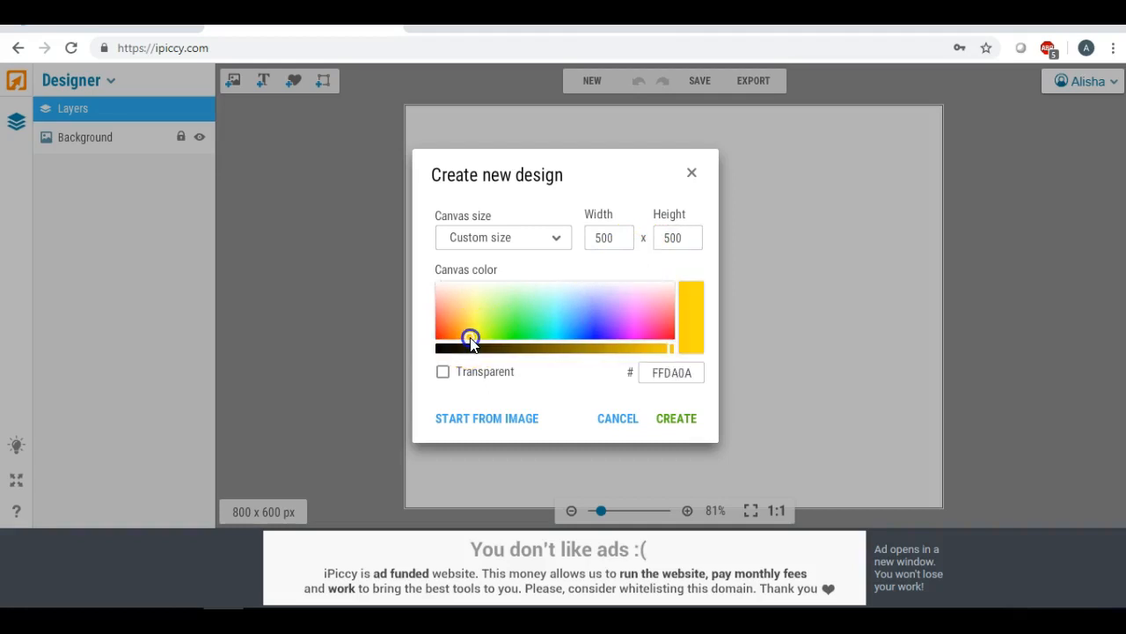
pyautogui.click(588, 350)
pyautogui.moveTo(588, 351); pyautogui.dragTo(627, 355)
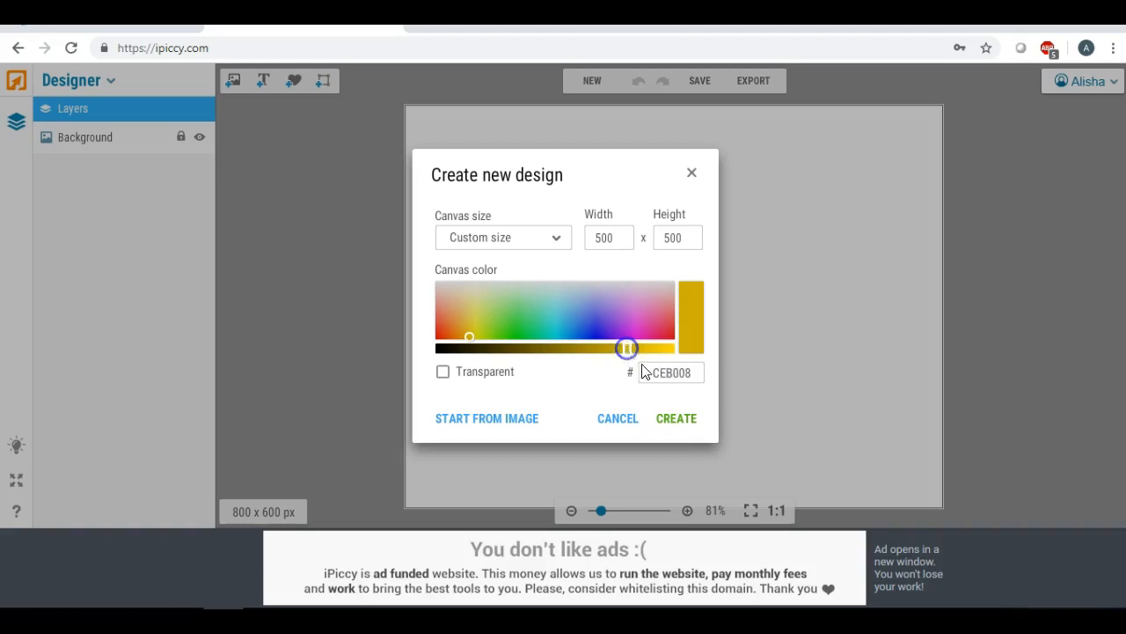
pyautogui.moveTo(630, 347); pyautogui.dragTo(630, 348)
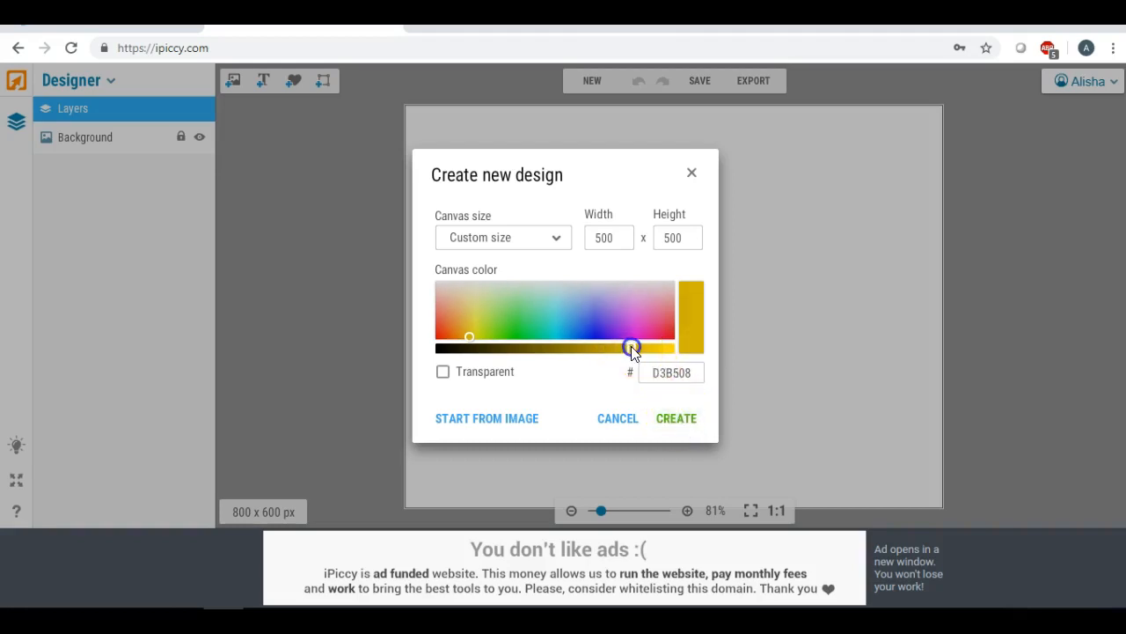
pyautogui.click(673, 418)
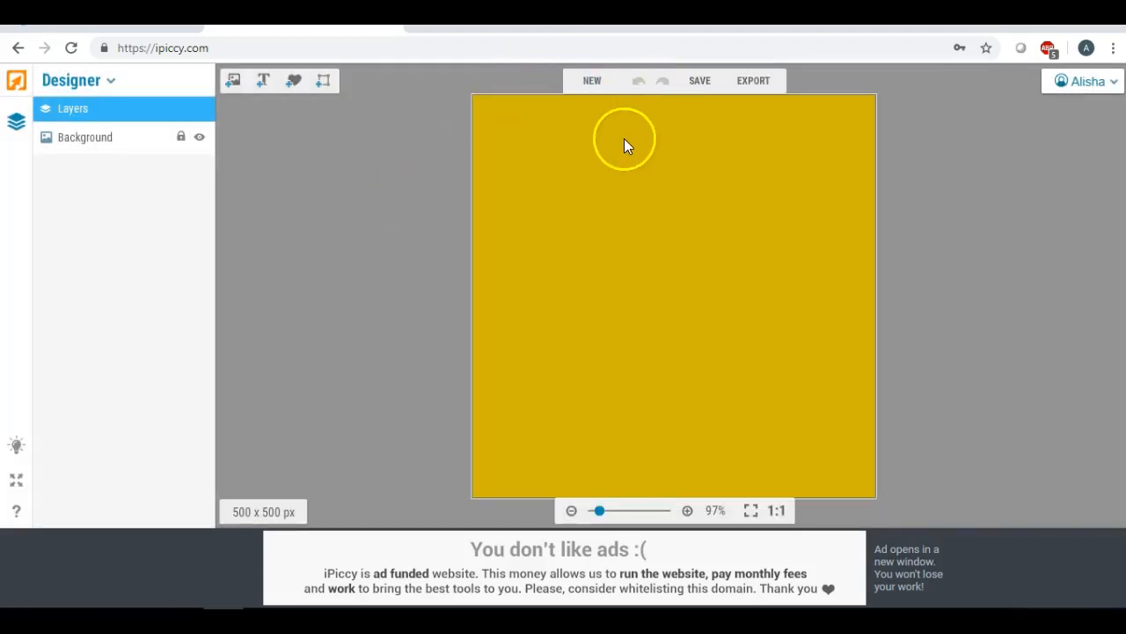
# - Set up saving the gold canvas as a .jpg named gold6 with Highest quality
pyautogui.click(696, 81)
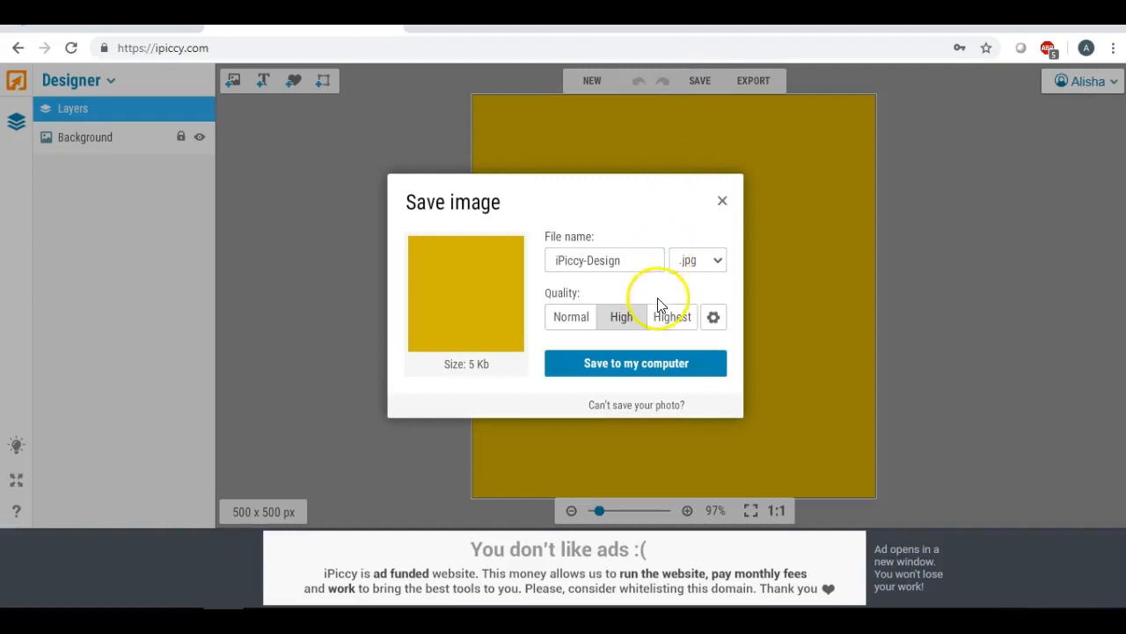
pyautogui.click(662, 312)
pyautogui.moveTo(622, 256); pyautogui.dragTo(346, 249)
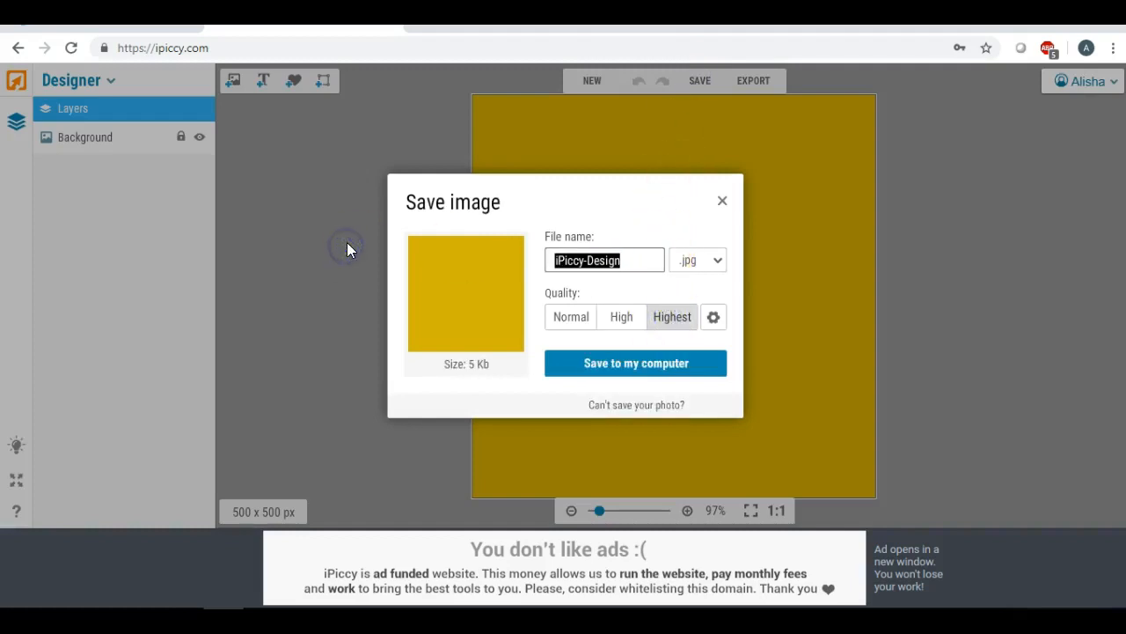
pyautogui.write('goldf')
pyautogui.press('BackSpace')
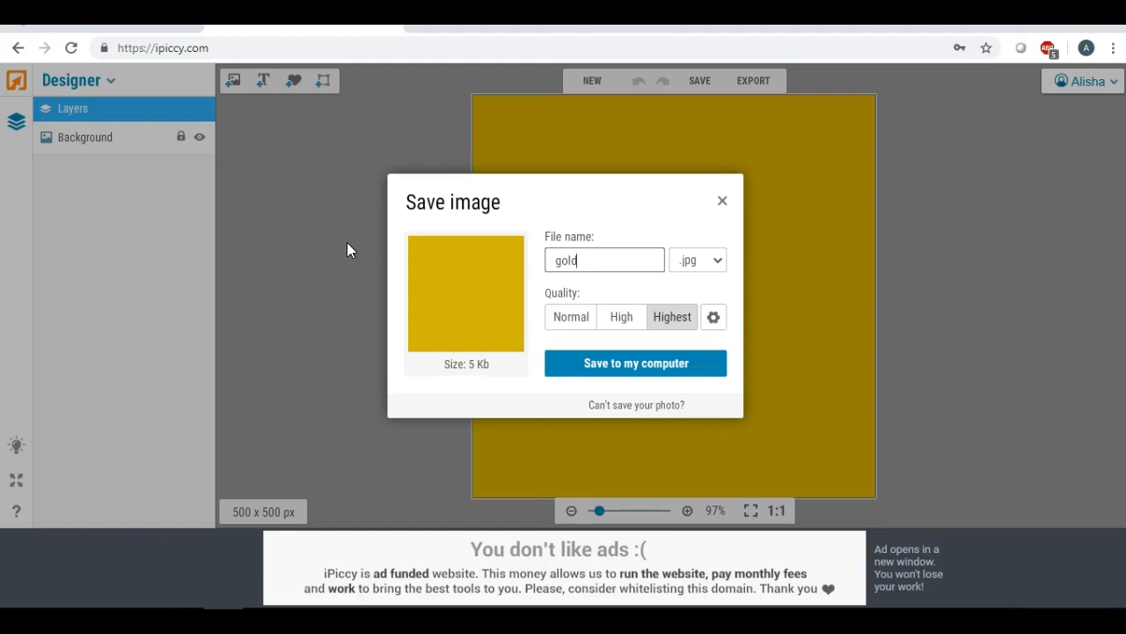
pyautogui.write('6')
# - Save the gold6 image to the Desktop of the computer and return to the design
pyautogui.click(637, 362)
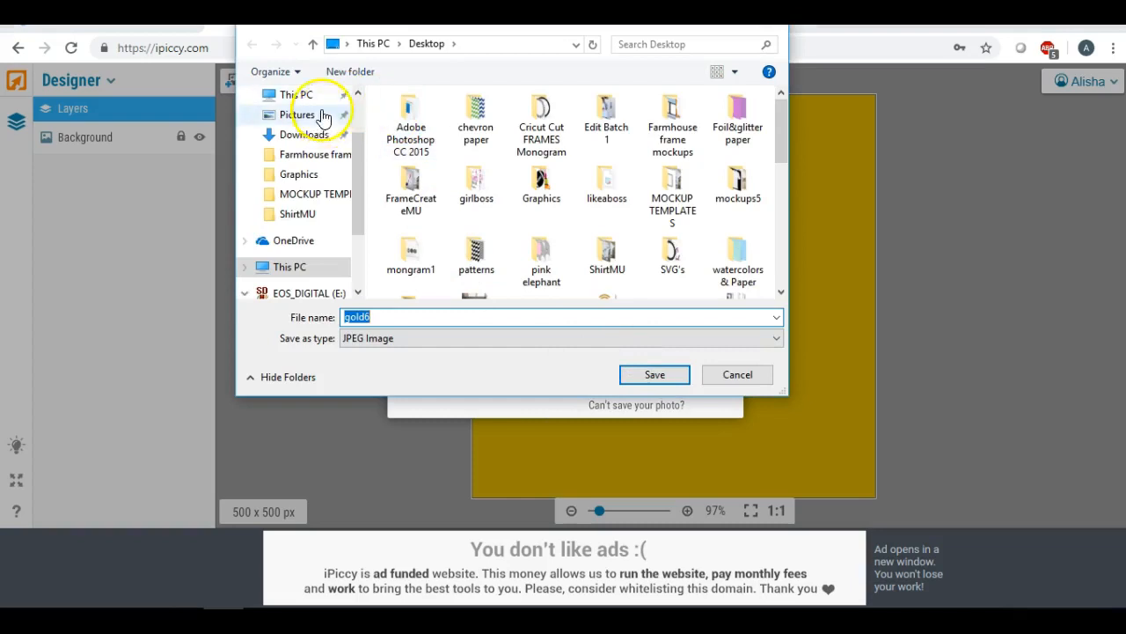
pyautogui.moveTo(362, 150); pyautogui.dragTo(360, 103)
pyautogui.click(299, 129)
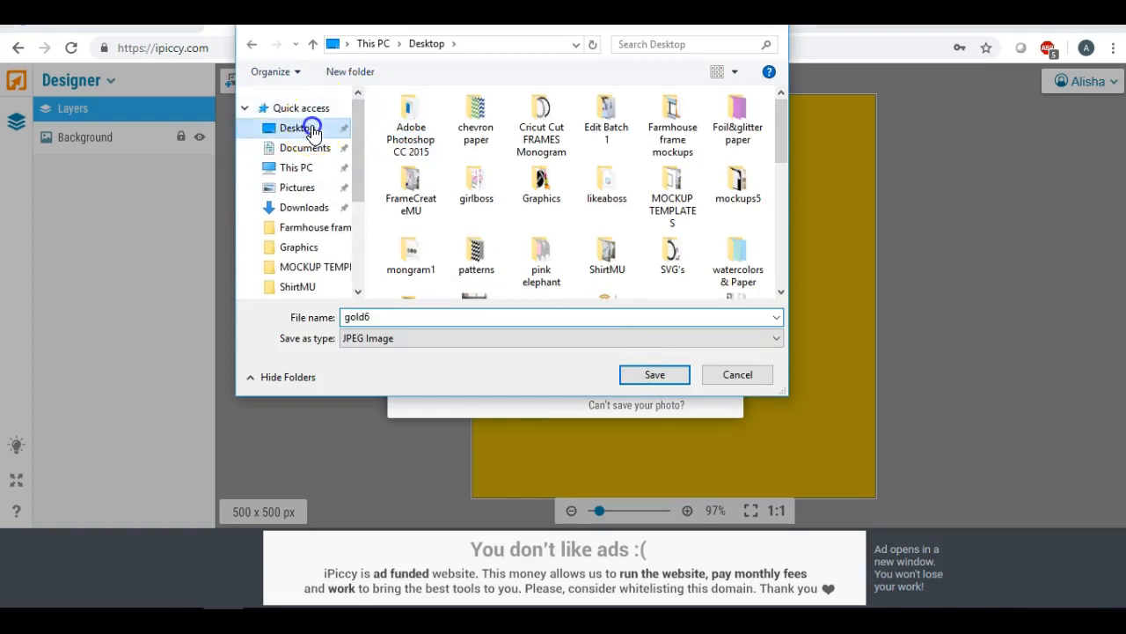
pyautogui.click(651, 374)
pyautogui.click(611, 320)
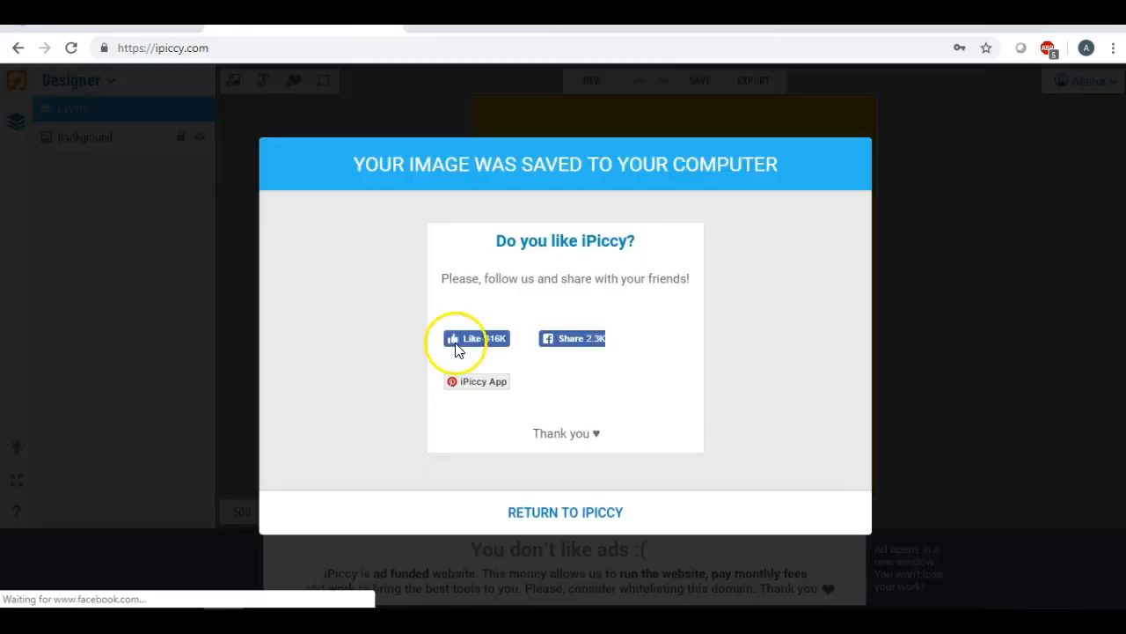
pyautogui.click(537, 512)
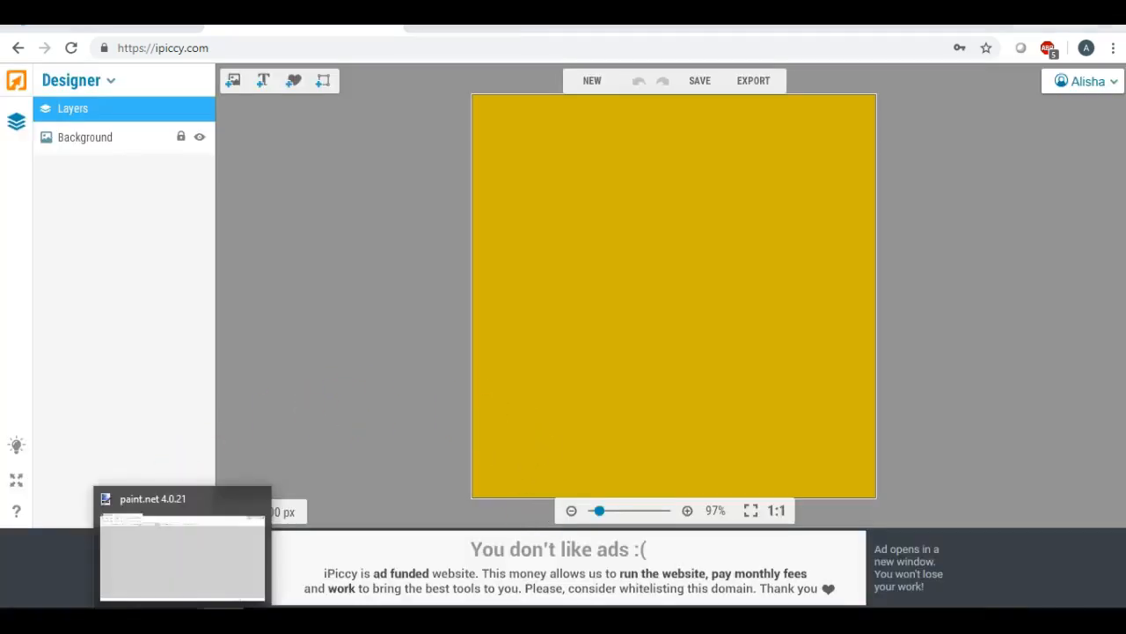
# - Switch to paint.net and open the gold6 image from the Desktop
pyautogui.click(182, 615)
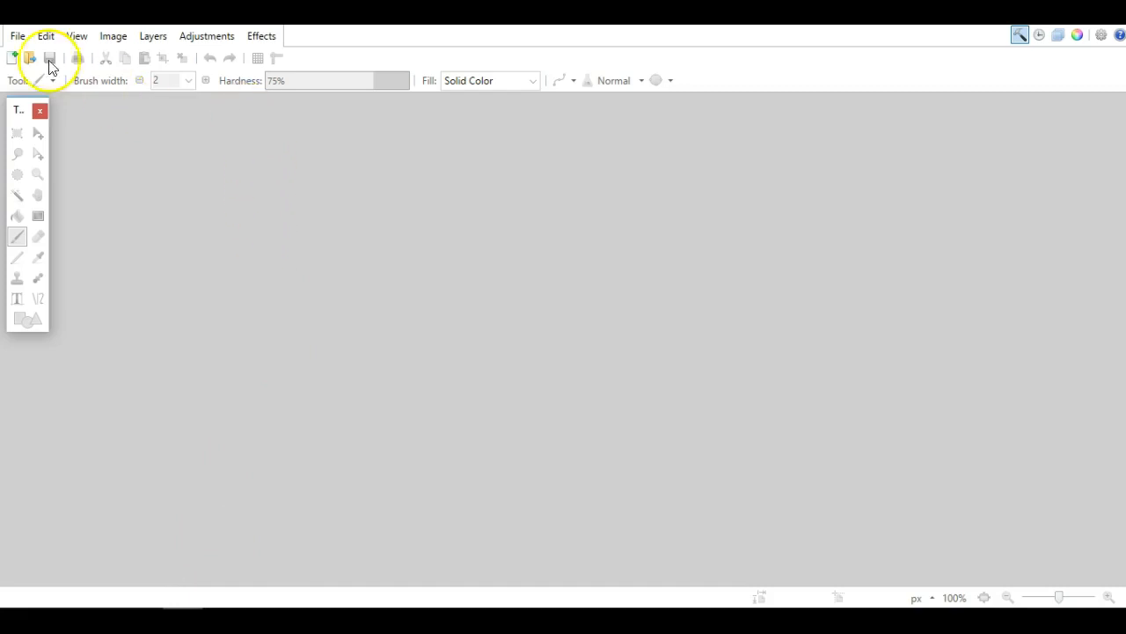
pyautogui.click(21, 36)
pyautogui.click(43, 77)
pyautogui.click(70, 95)
pyautogui.scroll(-2, 397, 146)
pyautogui.scroll(-3, 397, 146)
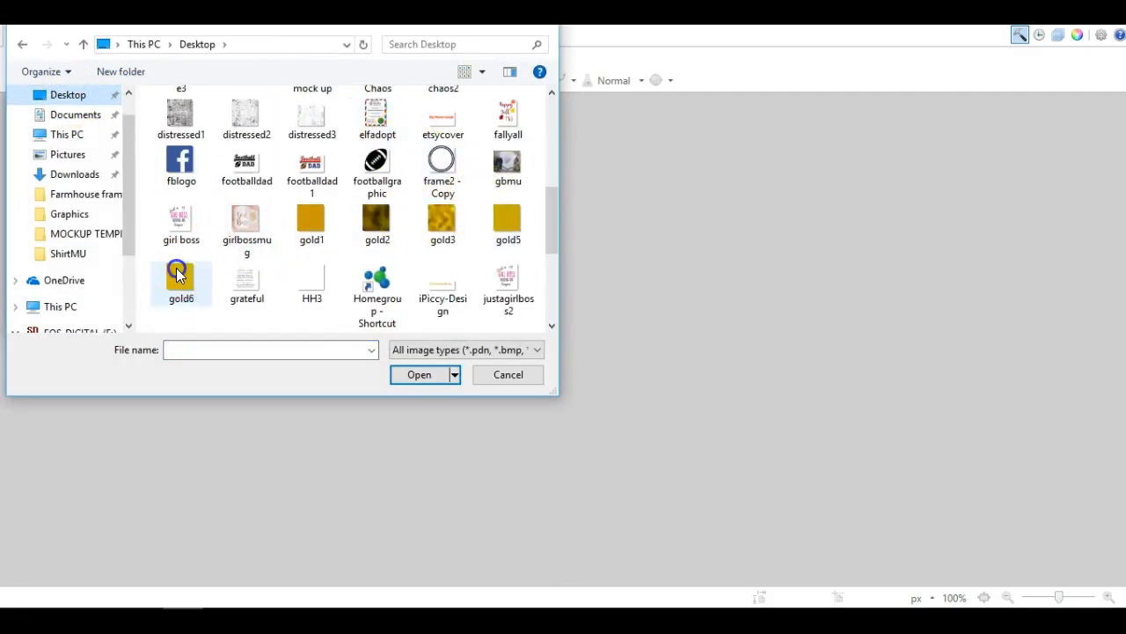
pyautogui.doubleClick(179, 275)
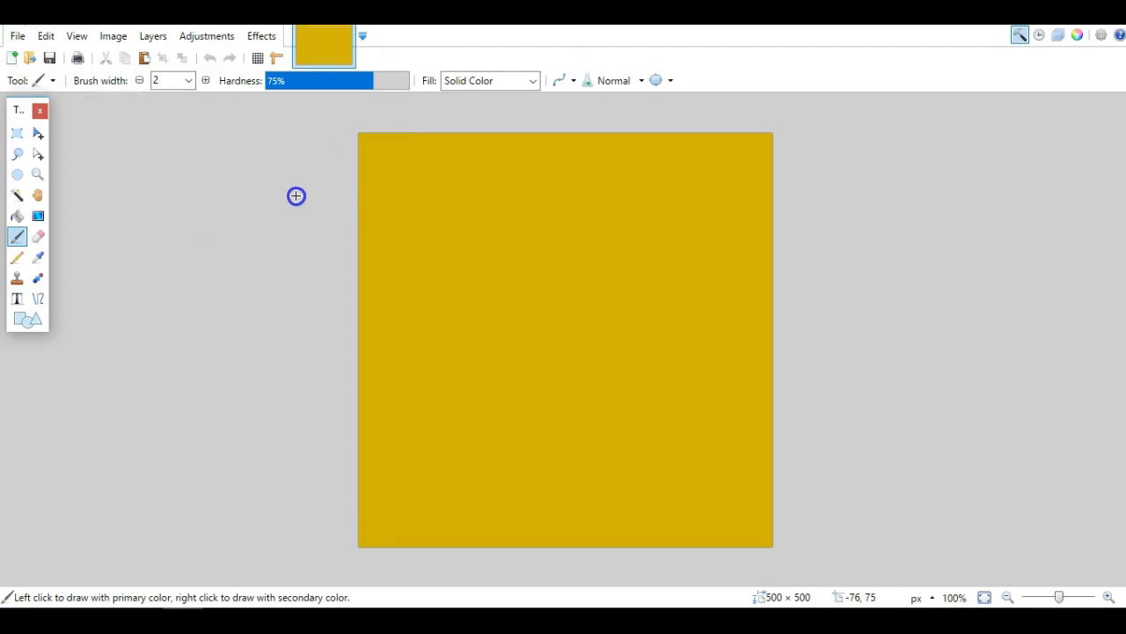
# - Start the Clouds render effect on the gold image and set its scale to 220
pyautogui.click(260, 37)
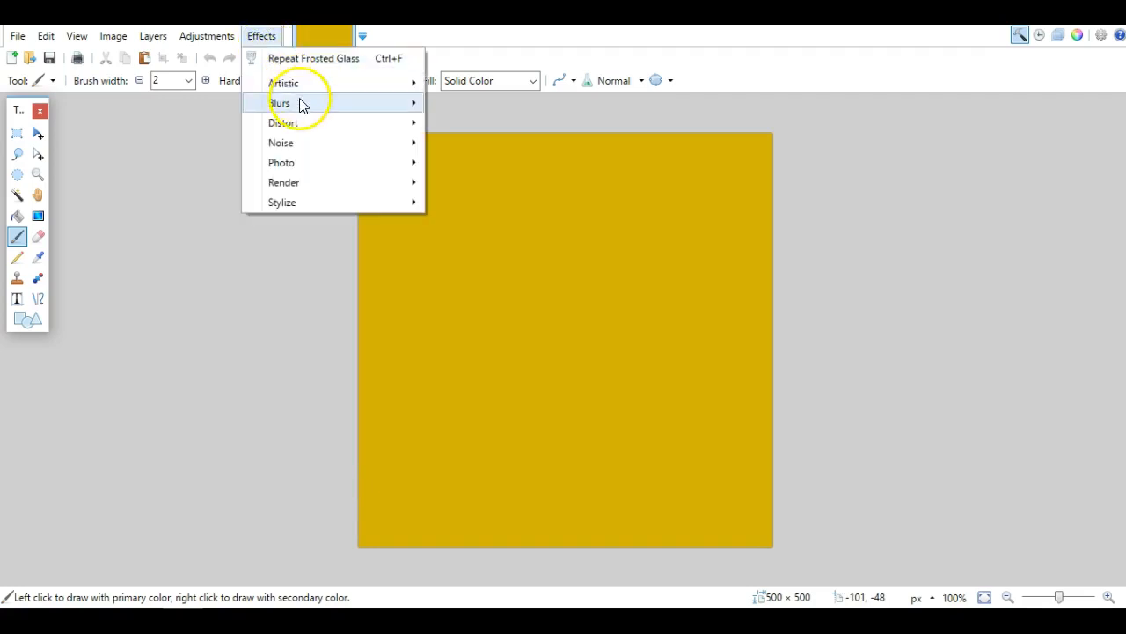
pyautogui.click(316, 183)
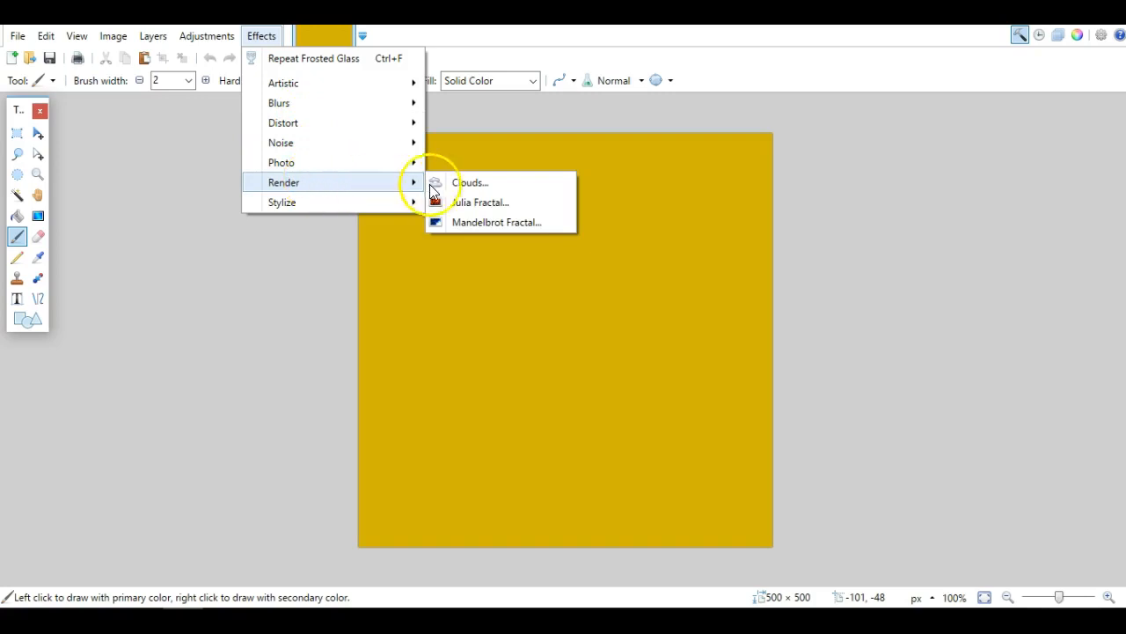
pyautogui.click(475, 187)
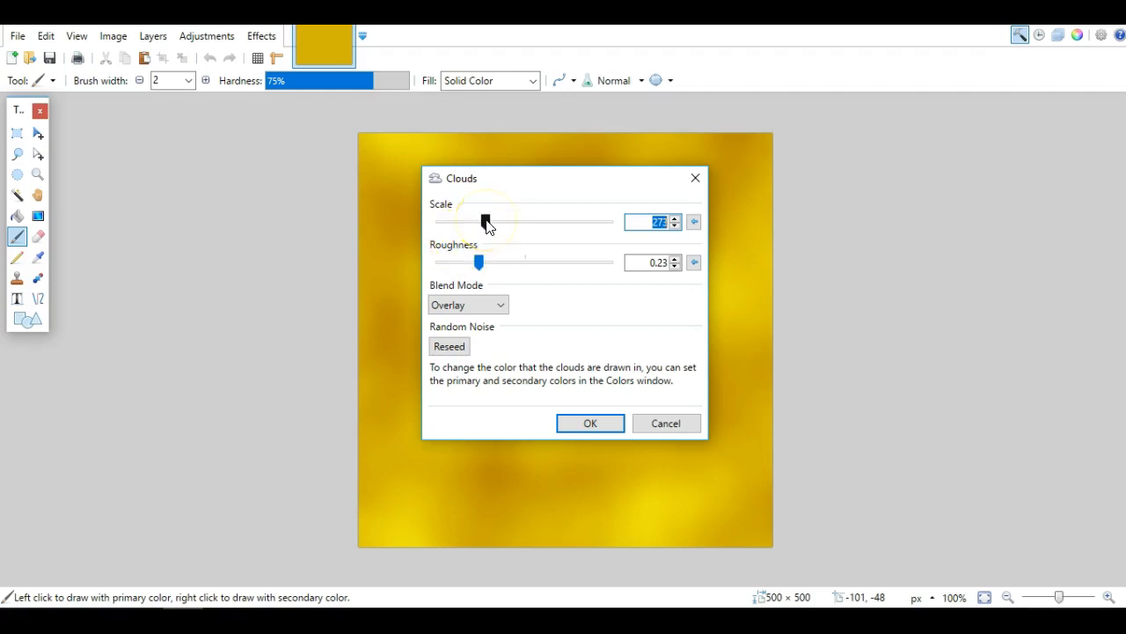
pyautogui.moveTo(507, 188); pyautogui.dragTo(833, 233)
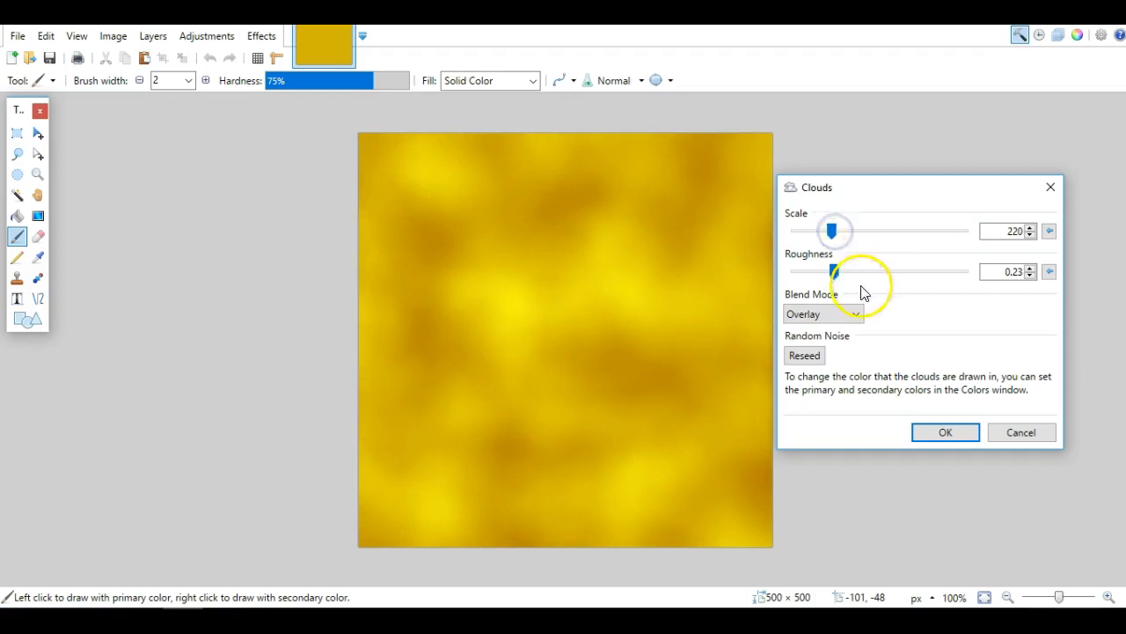
# - Try the Multiply blend mode for the Clouds effect
pyautogui.click(854, 314)
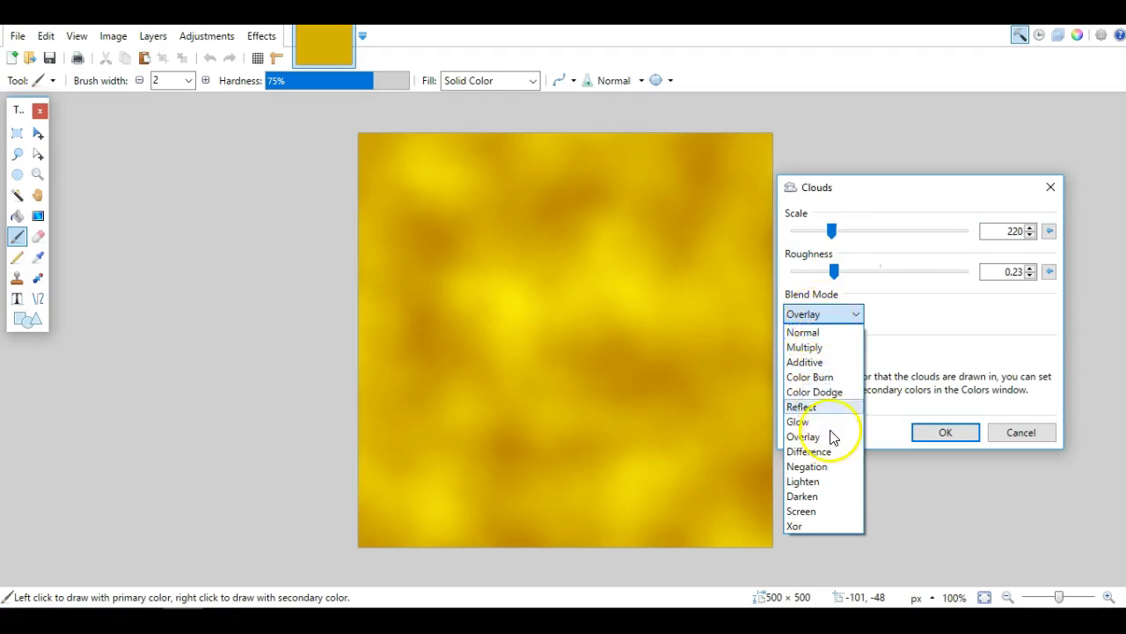
pyautogui.click(822, 438)
pyautogui.click(851, 315)
pyautogui.click(822, 349)
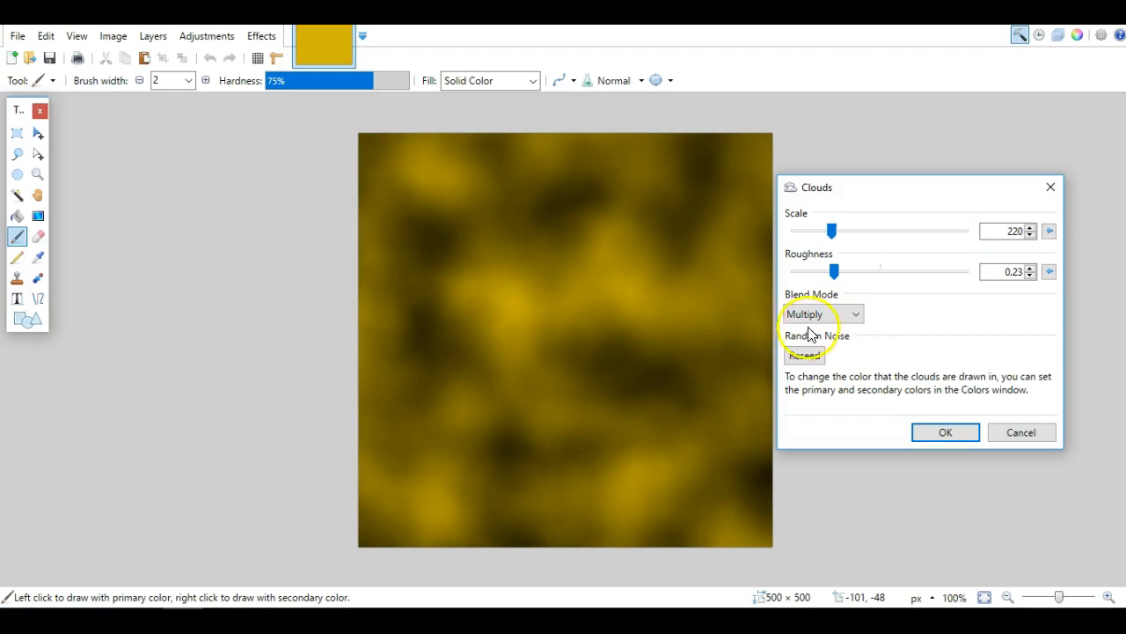
# - Set the Clouds blend mode to Overlay and apply the effect
pyautogui.click(850, 316)
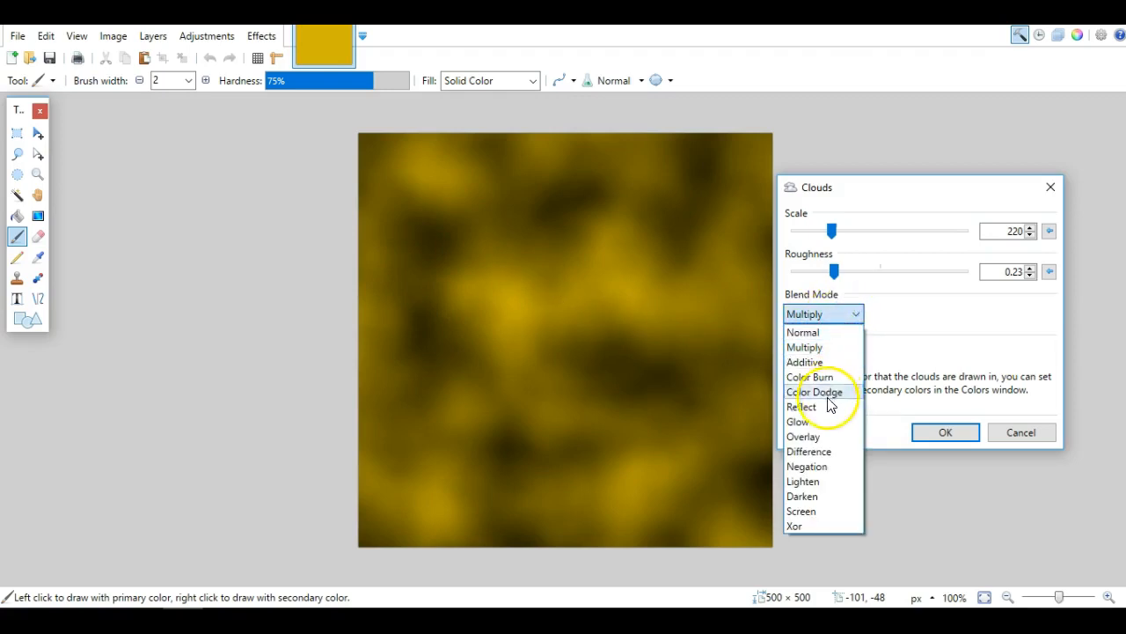
pyautogui.click(822, 436)
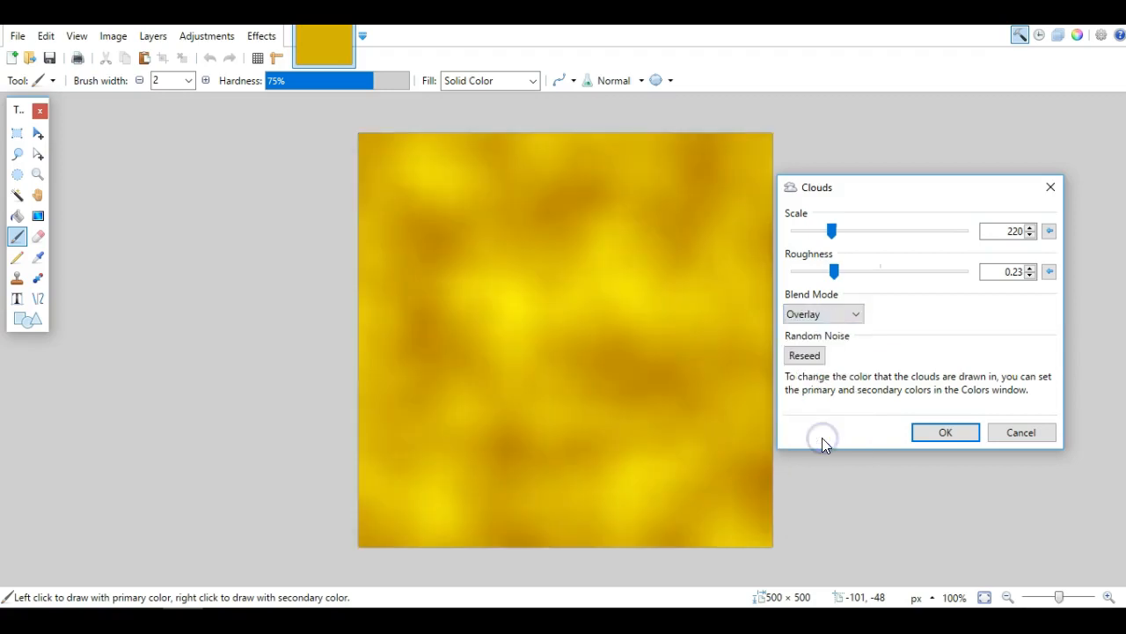
pyautogui.click(947, 434)
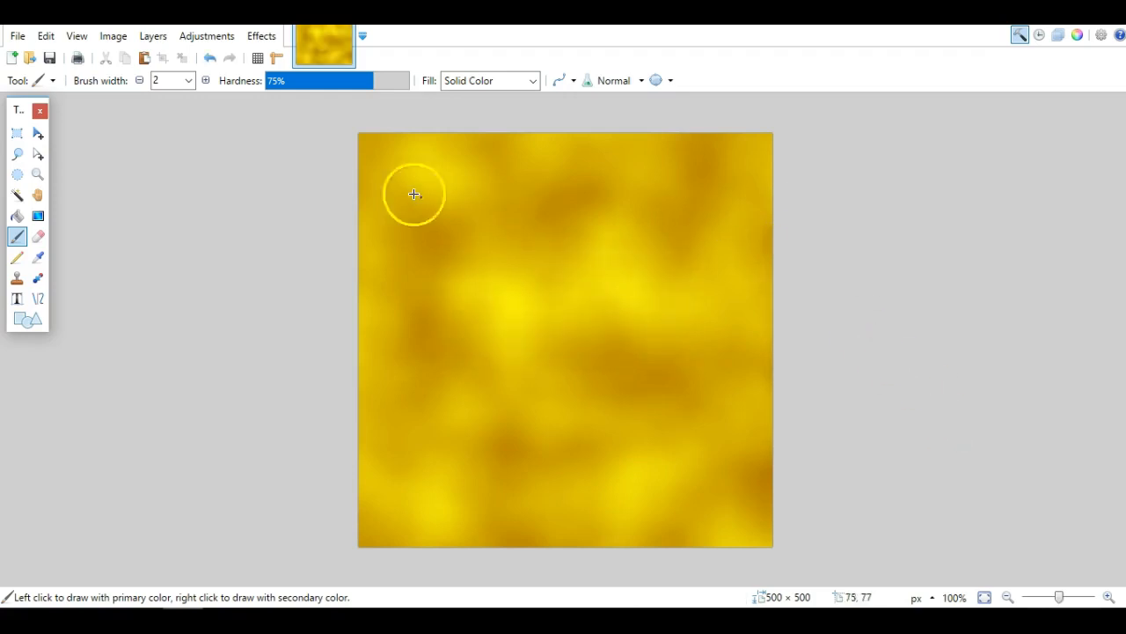
# - Start the Frosted Glass distortion and set the maximum scatter radius to about 23.09 and the minimum to about 7.92
pyautogui.click(264, 37)
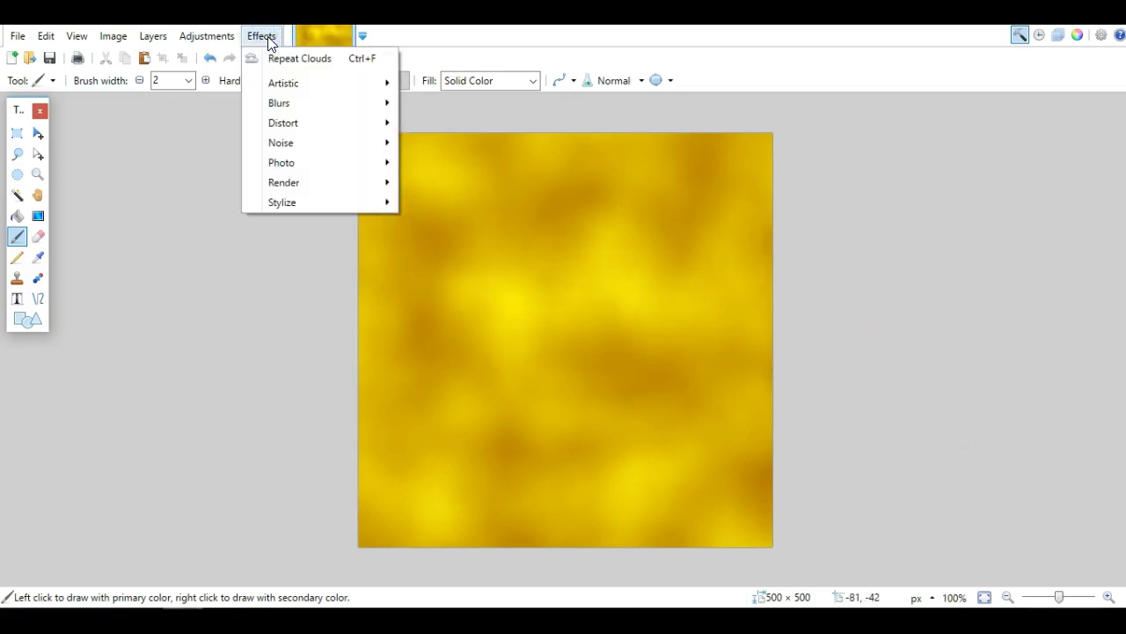
pyautogui.click(302, 124)
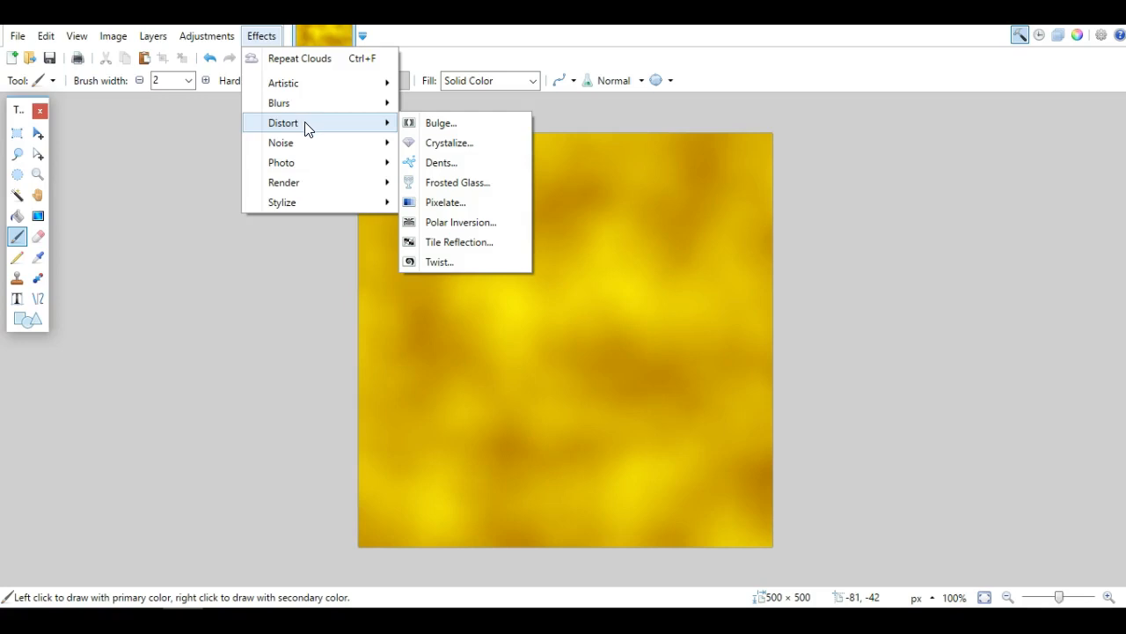
pyautogui.click(343, 128)
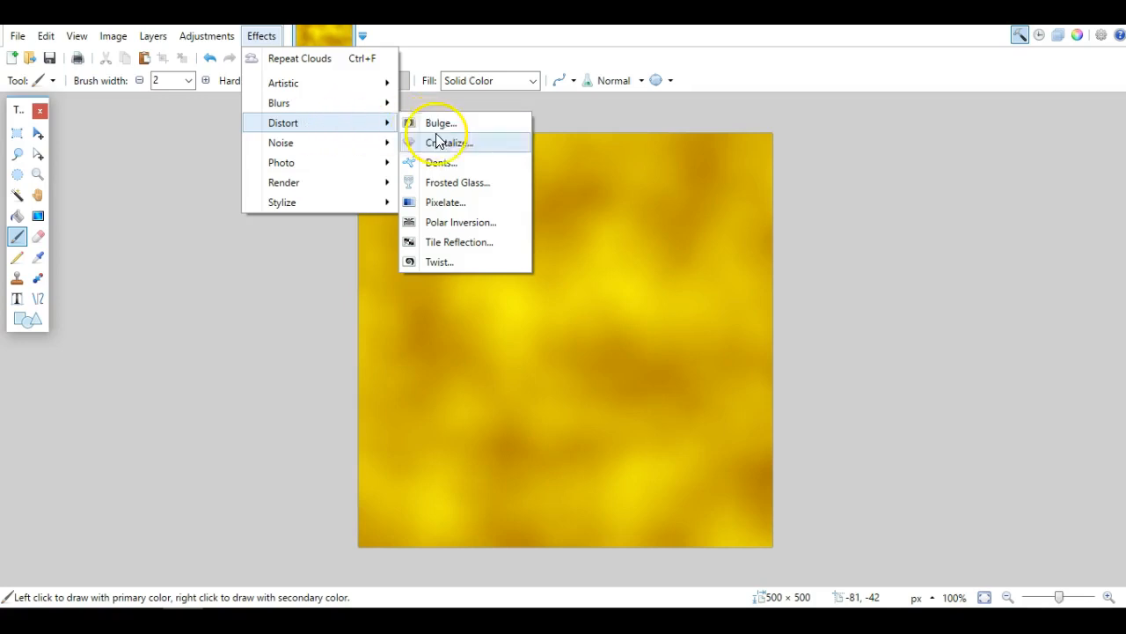
pyautogui.click(448, 183)
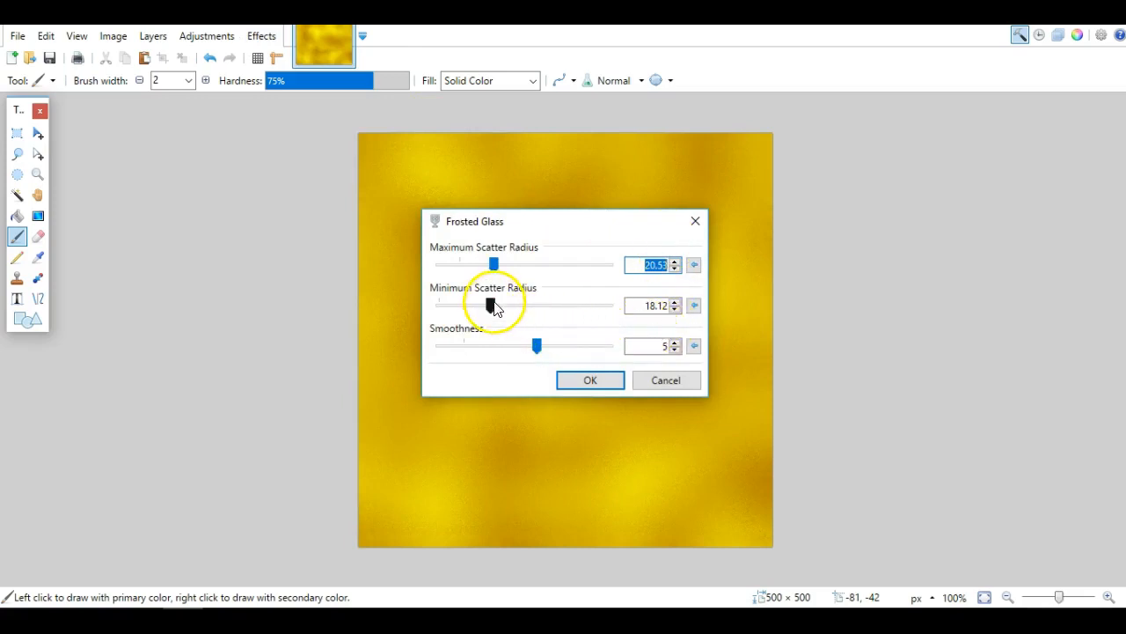
pyautogui.moveTo(544, 228); pyautogui.dragTo(897, 204)
pyautogui.moveTo(847, 240); pyautogui.dragTo(827, 280)
# - Try a smoothness of 3 for the Frosted Glass effect and set it back to 5
pyautogui.click(891, 320)
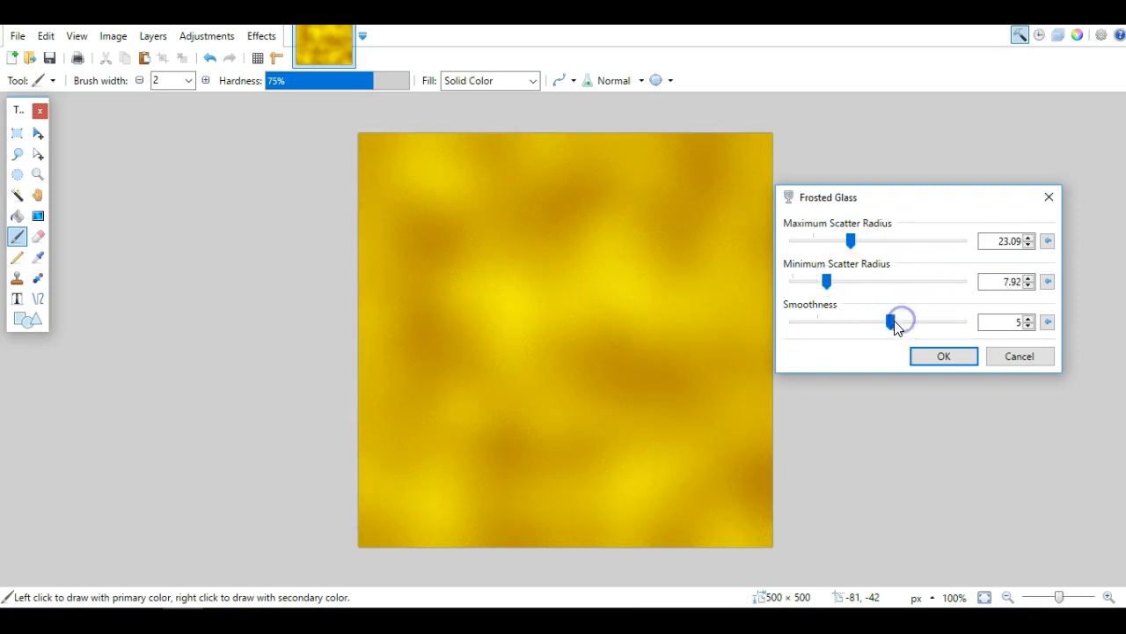
pyautogui.moveTo(886, 324); pyautogui.dragTo(862, 322)
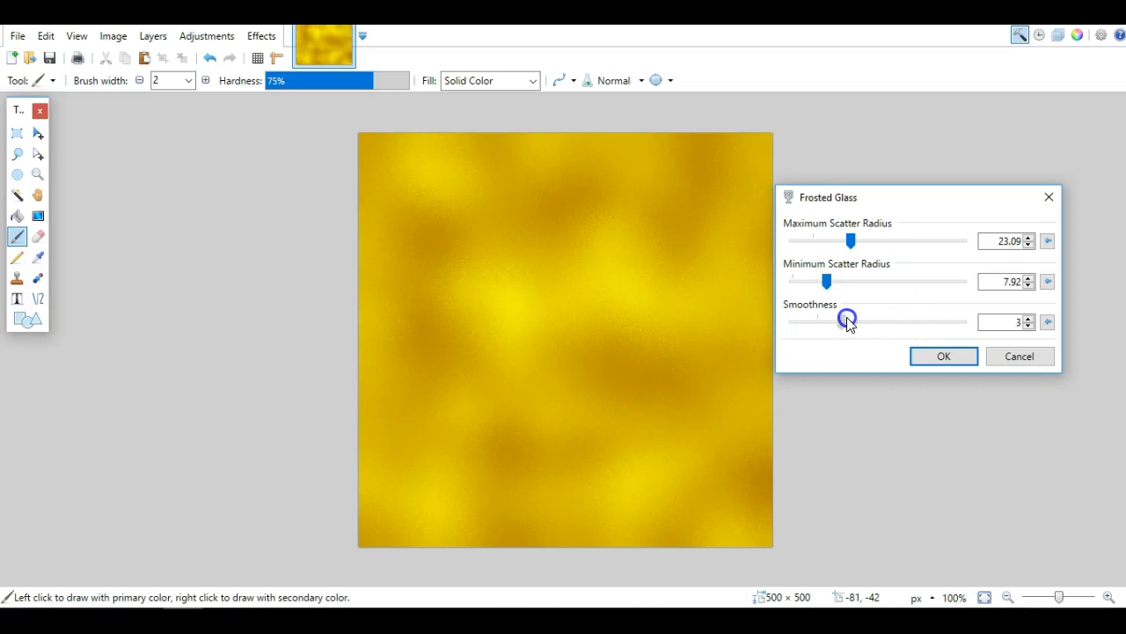
pyautogui.moveTo(858, 322); pyautogui.dragTo(902, 322)
# - Set the minimum scatter radius to about 11.32 and the maximum to about 41.64, and apply the Frosted Glass effect
pyautogui.moveTo(828, 281)
pyautogui.mouseDown()
pyautogui.moveTo(842, 286)
pyautogui.moveTo(792, 283)
pyautogui.moveTo(836, 291)
pyautogui.mouseUp()
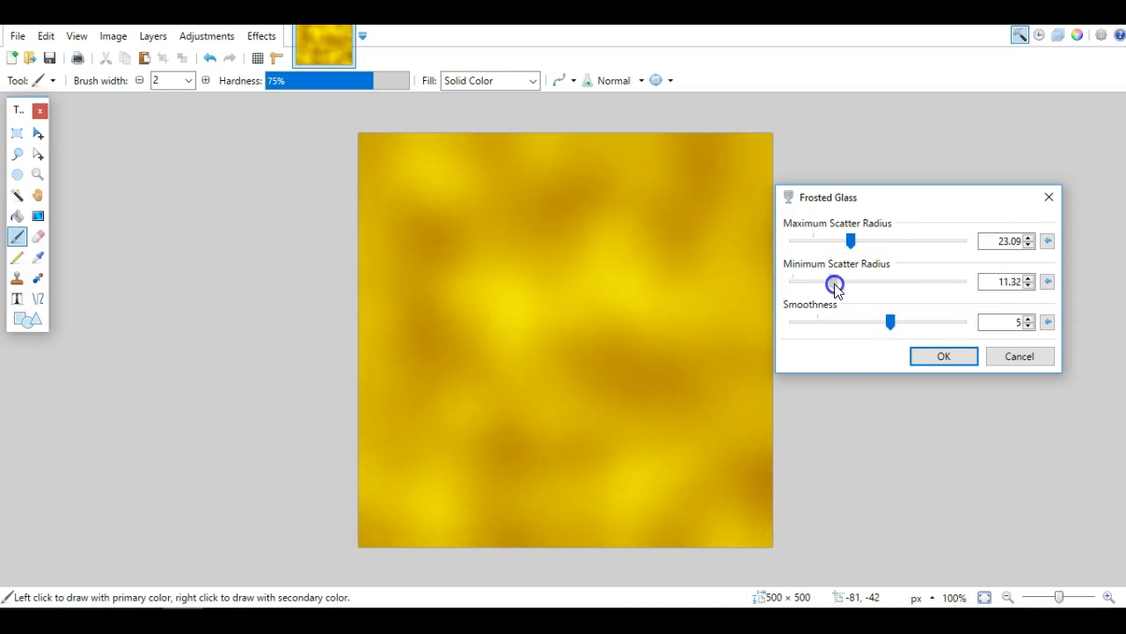
pyautogui.moveTo(850, 243); pyautogui.dragTo(867, 245)
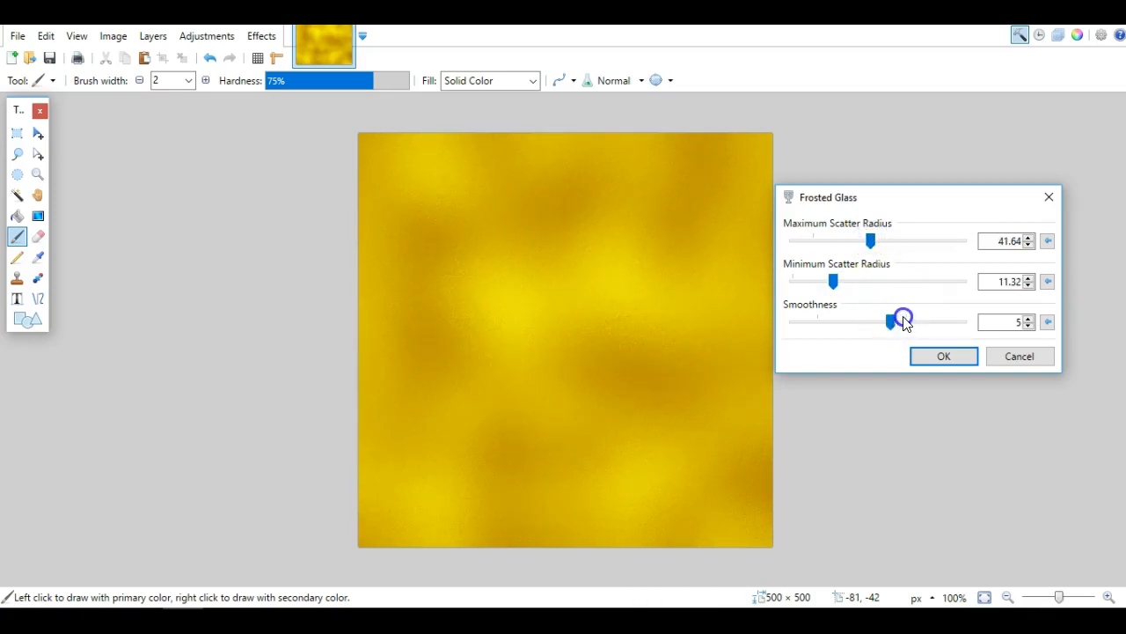
pyautogui.click(943, 358)
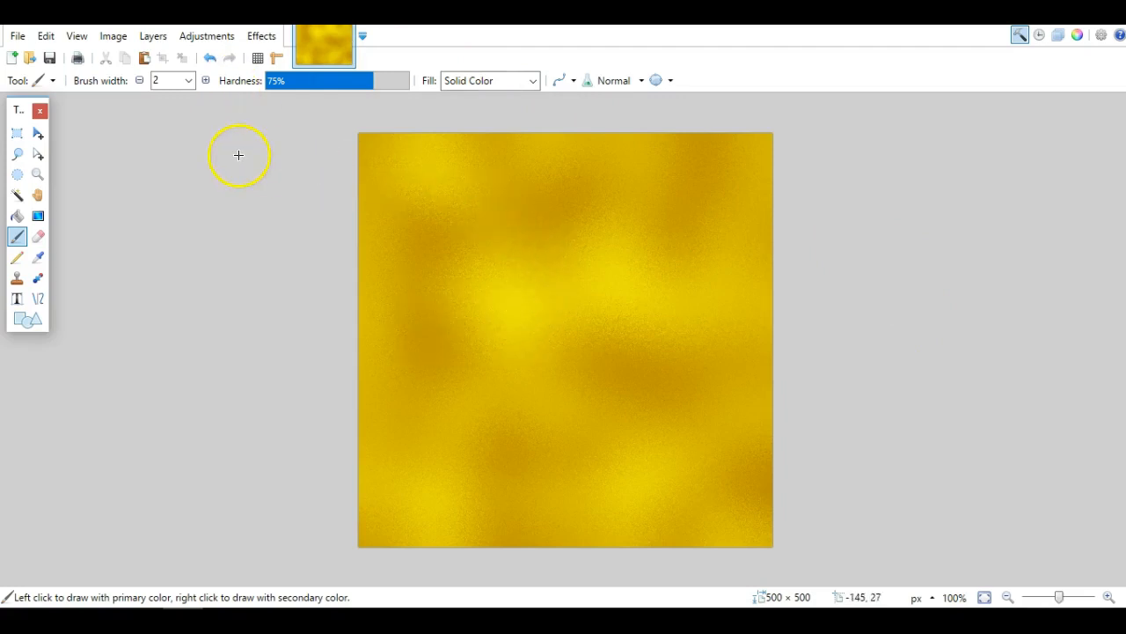
# - Save the foil texture as a JPEG copy named goild77 on the Desktop with quality 100
pyautogui.click(21, 39)
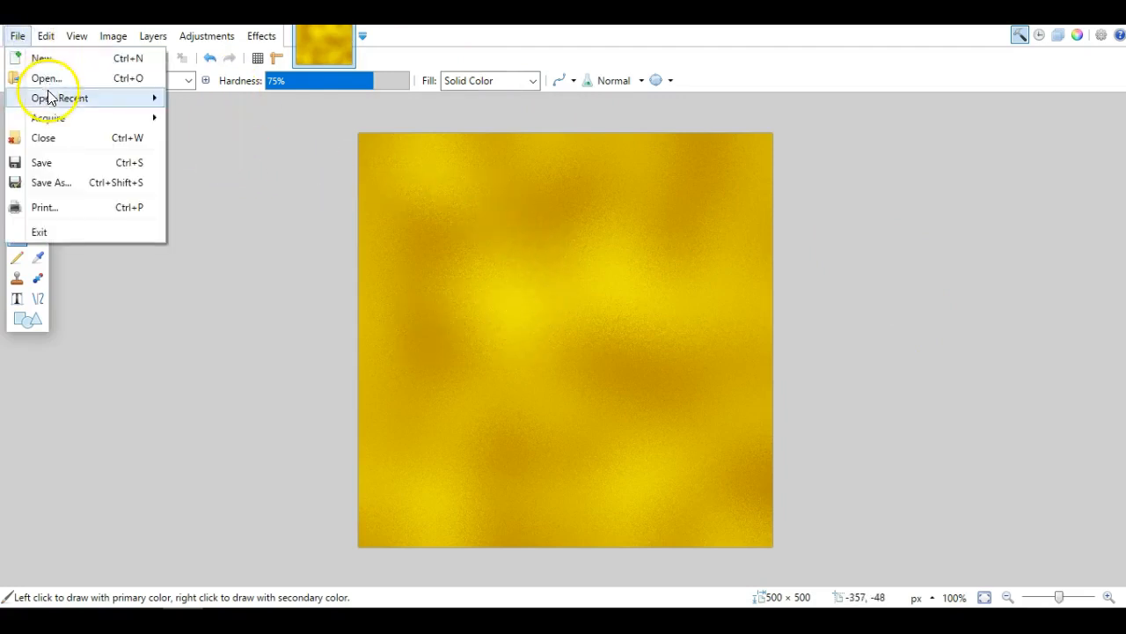
pyautogui.click(67, 175)
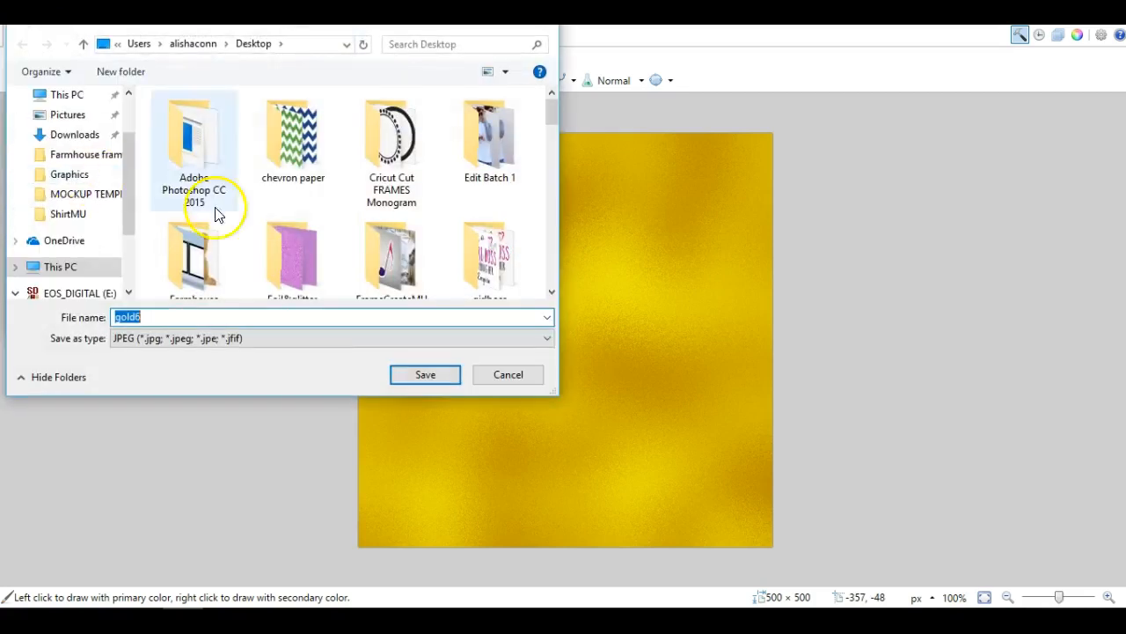
pyautogui.press('BackSpace')
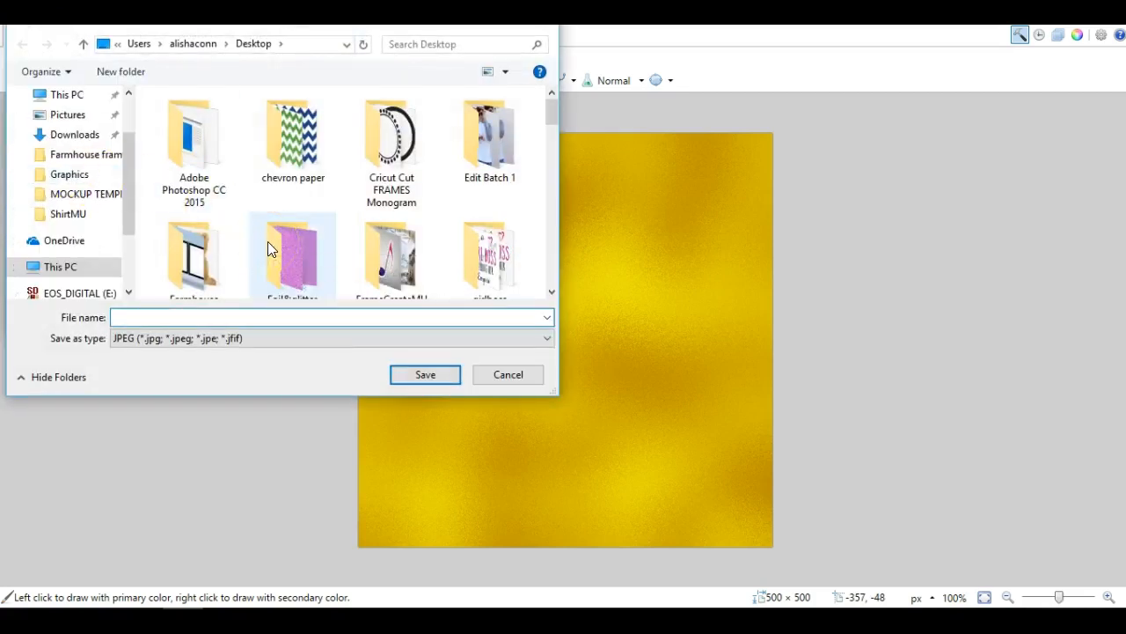
pyautogui.write('goil')
pyautogui.press('Tab')
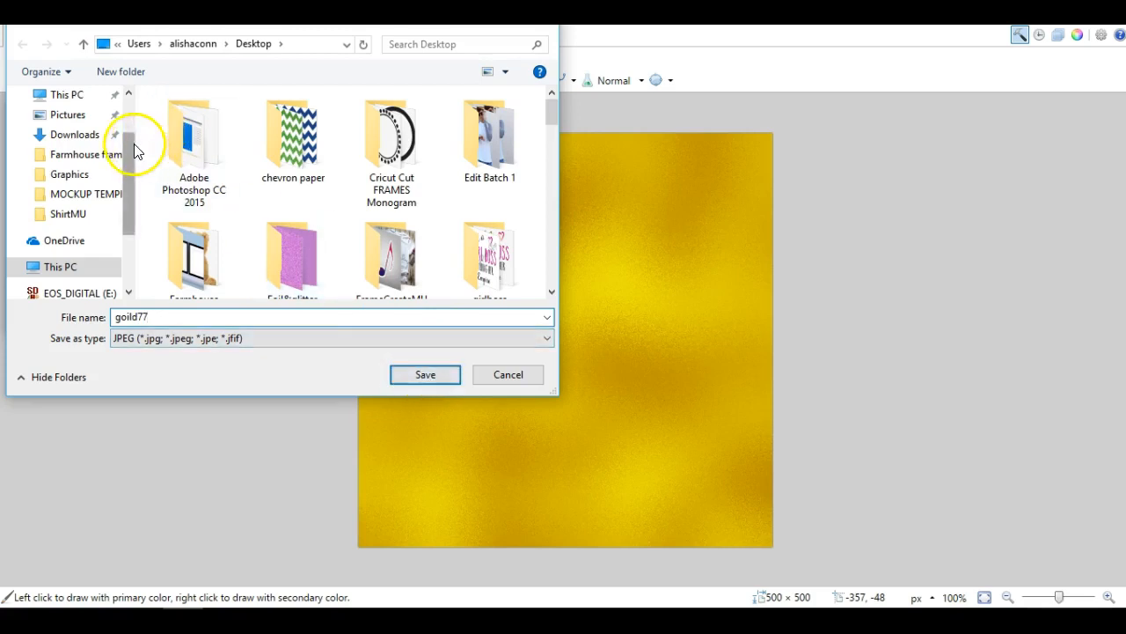
pyautogui.scroll(2, 134, 151)
pyautogui.click(67, 128)
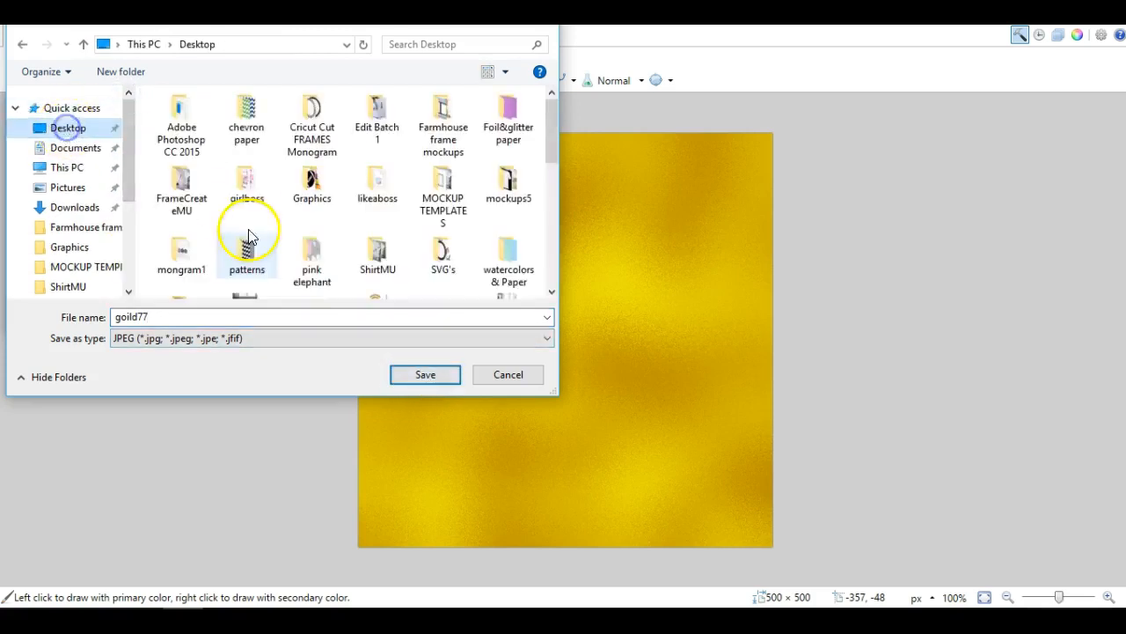
pyautogui.click(406, 380)
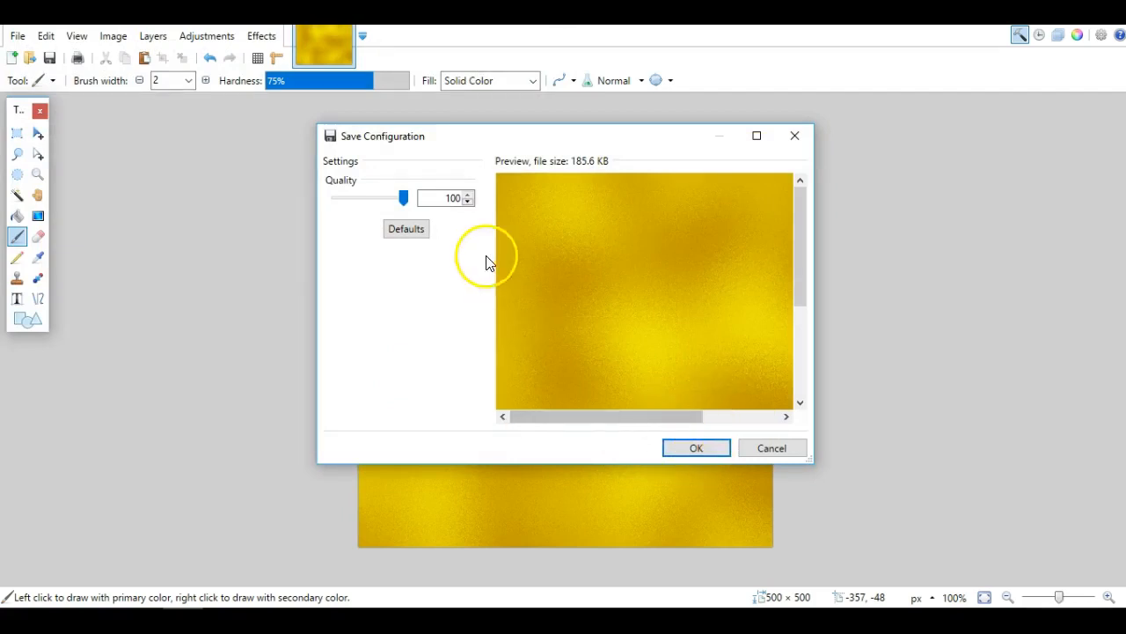
pyautogui.click(689, 445)
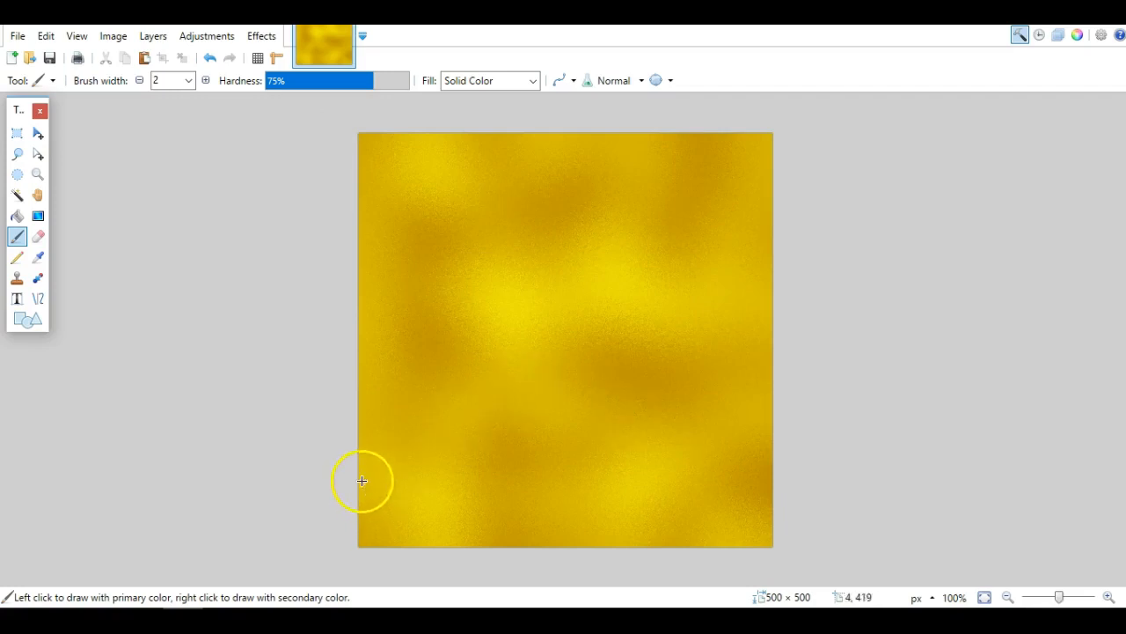
# - Switch to iPiccy in Chrome and create a new white design of 1366 x 768 px
pyautogui.moveTo(222, 619)
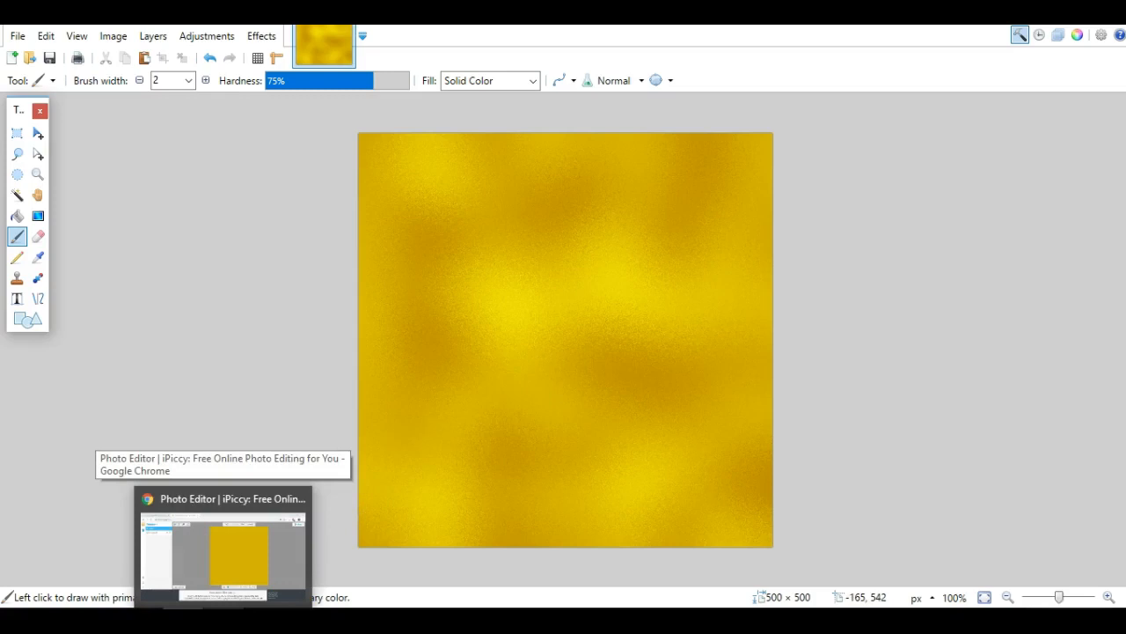
pyautogui.click(223, 546)
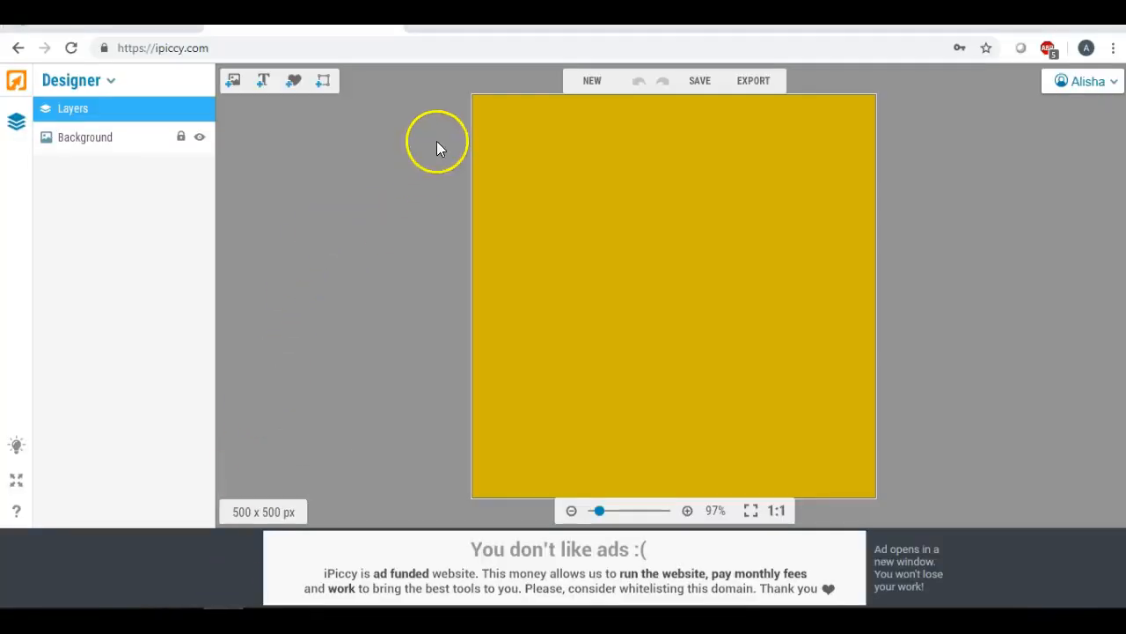
pyautogui.click(590, 81)
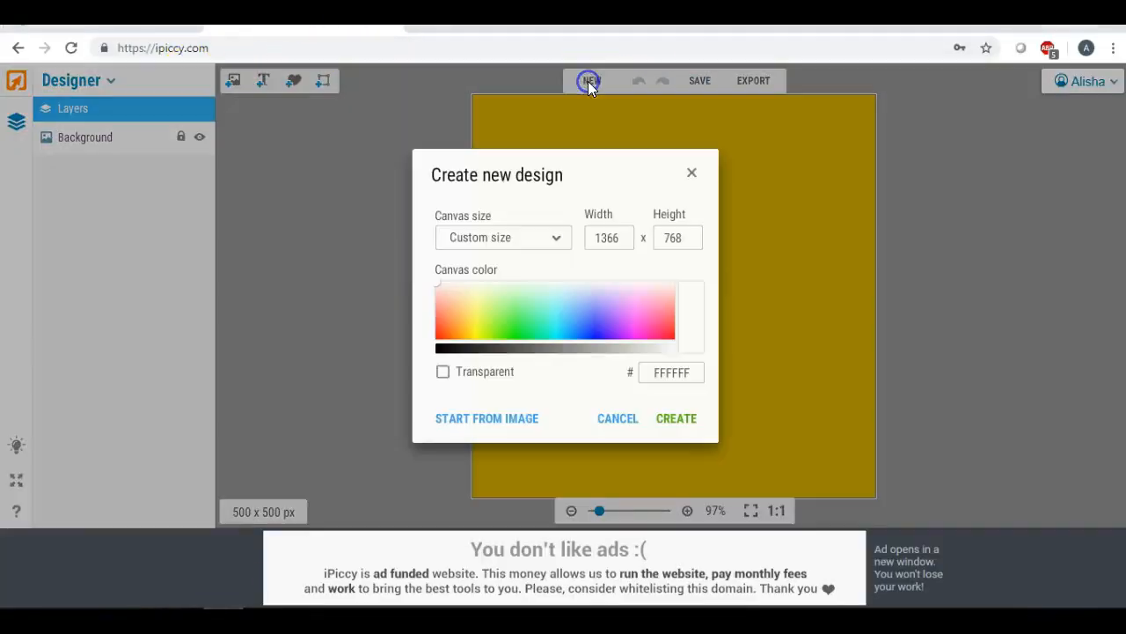
pyautogui.click(671, 420)
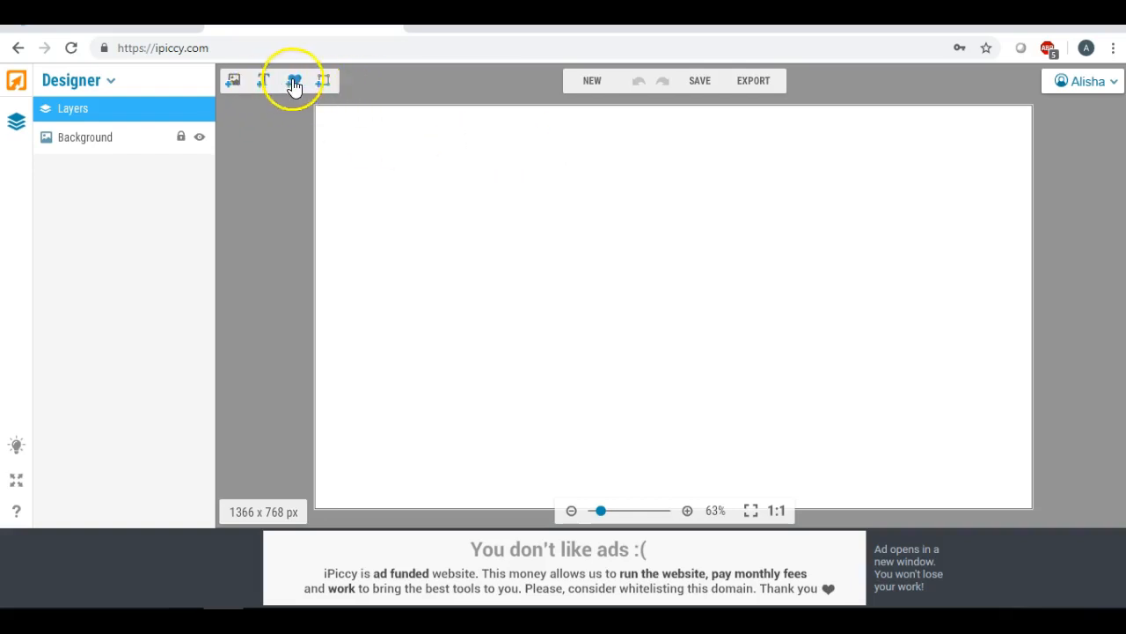
# - Create a new white design with a custom canvas size of 800 x 700 px
pyautogui.click(590, 85)
pyautogui.moveTo(618, 236); pyautogui.dragTo(553, 230)
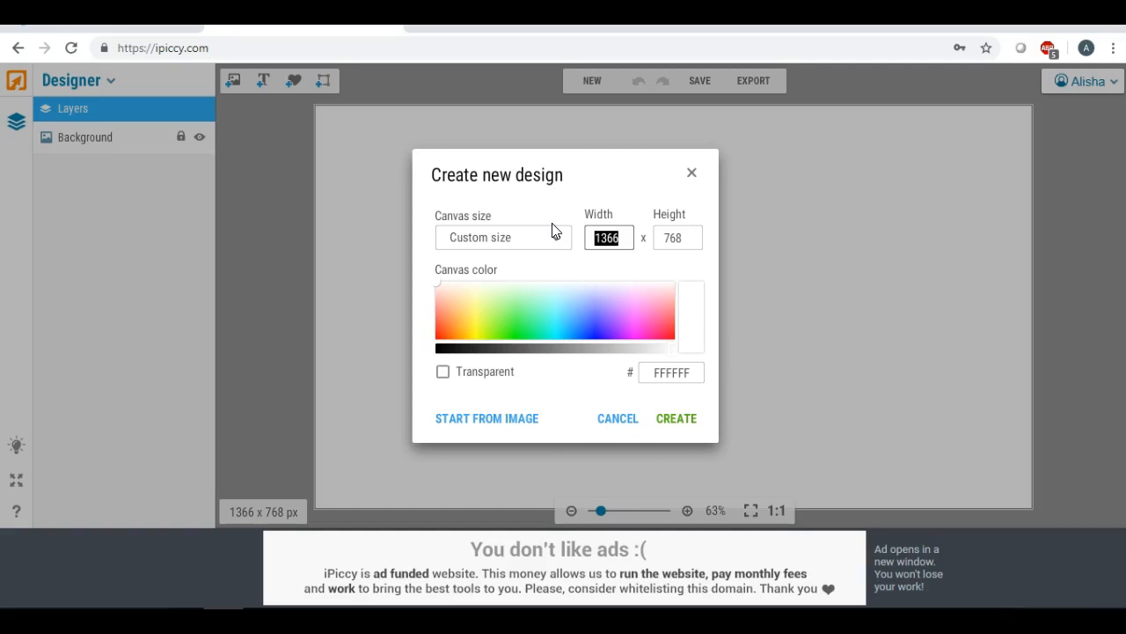
pyautogui.write('800')
pyautogui.moveTo(684, 239); pyautogui.dragTo(636, 238)
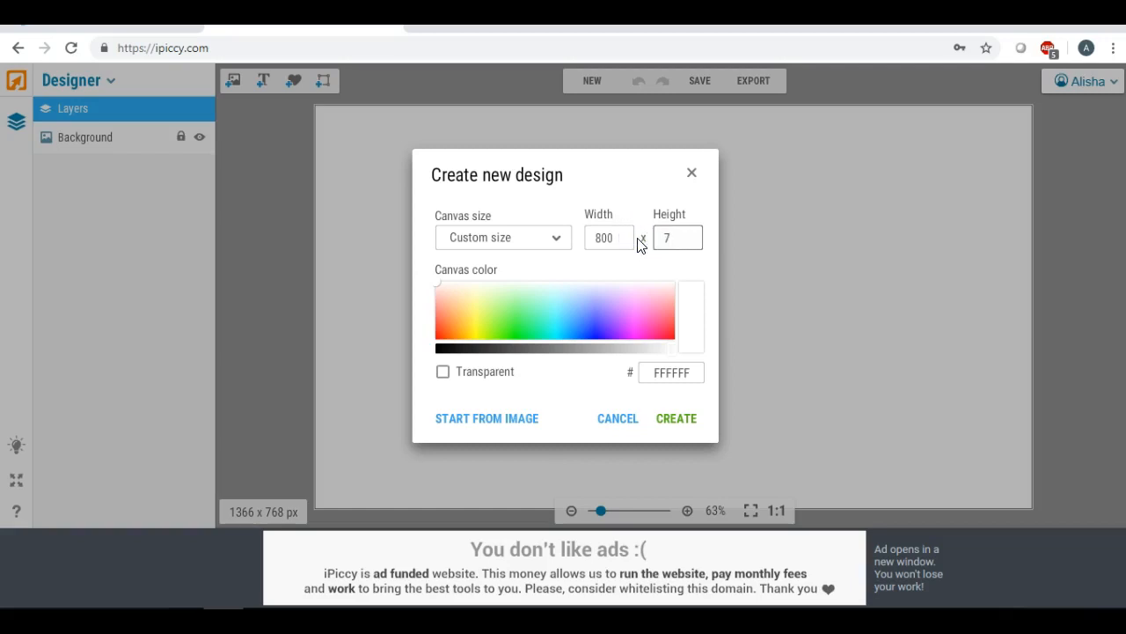
pyautogui.write('700')
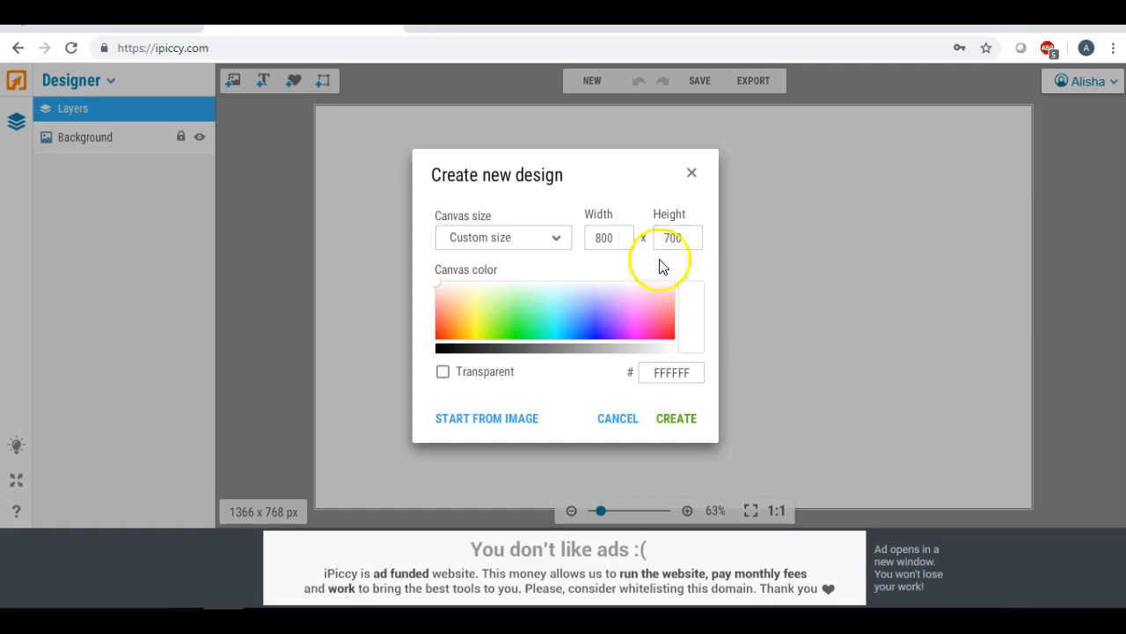
pyautogui.click(675, 420)
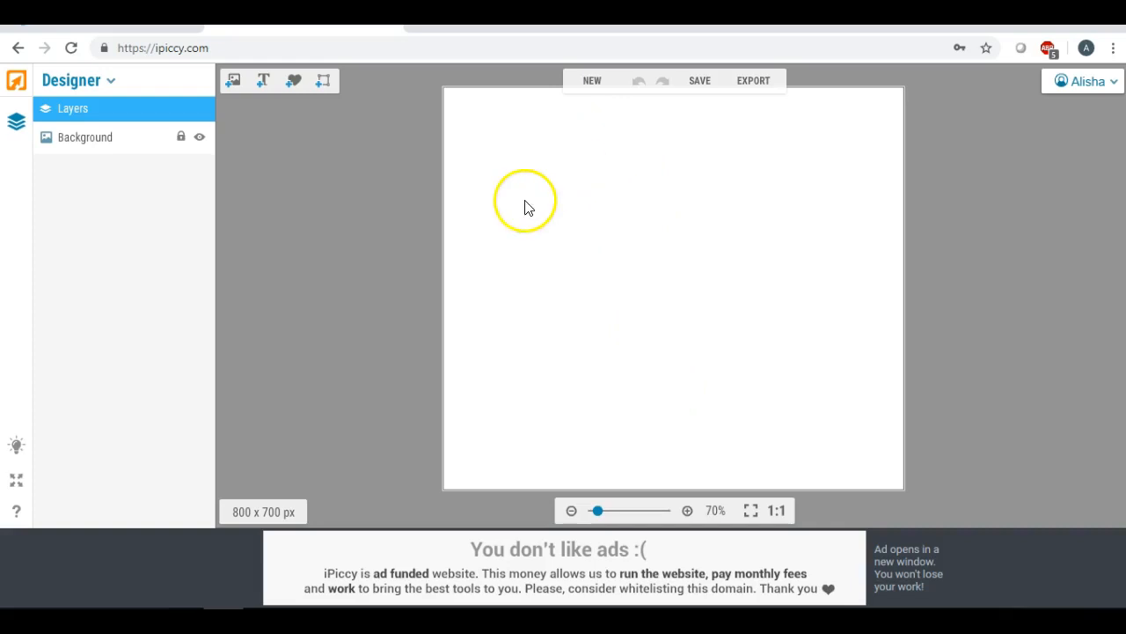
# - Add a text layer to the canvas and choose the online Blazed font for it
pyautogui.click(263, 82)
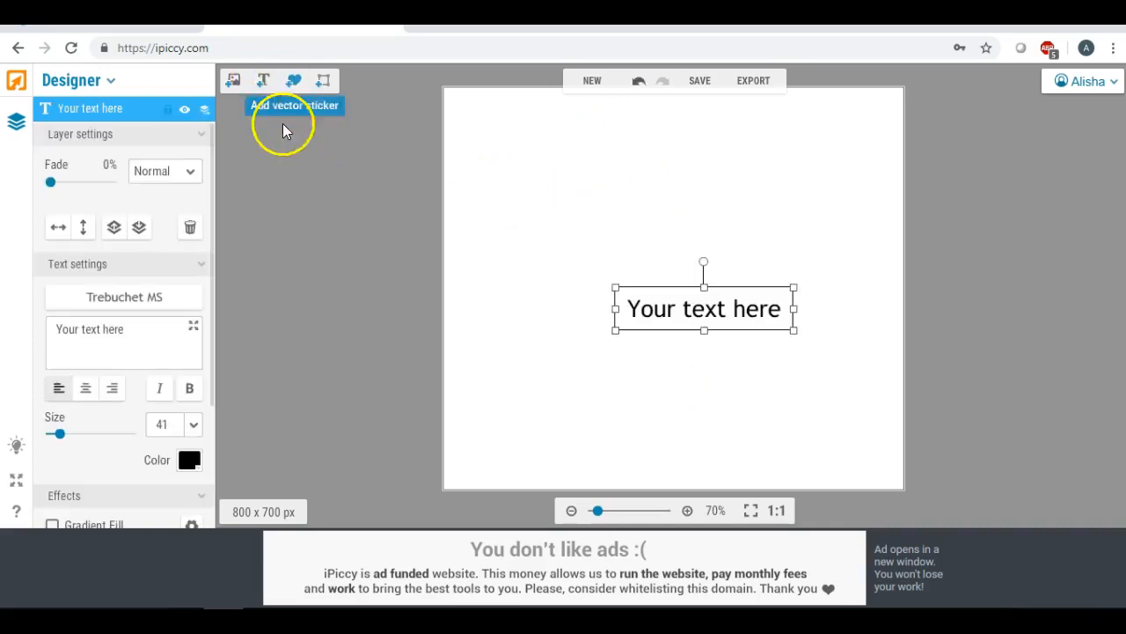
pyautogui.click(85, 296)
pyautogui.scroll(-4, 112, 256)
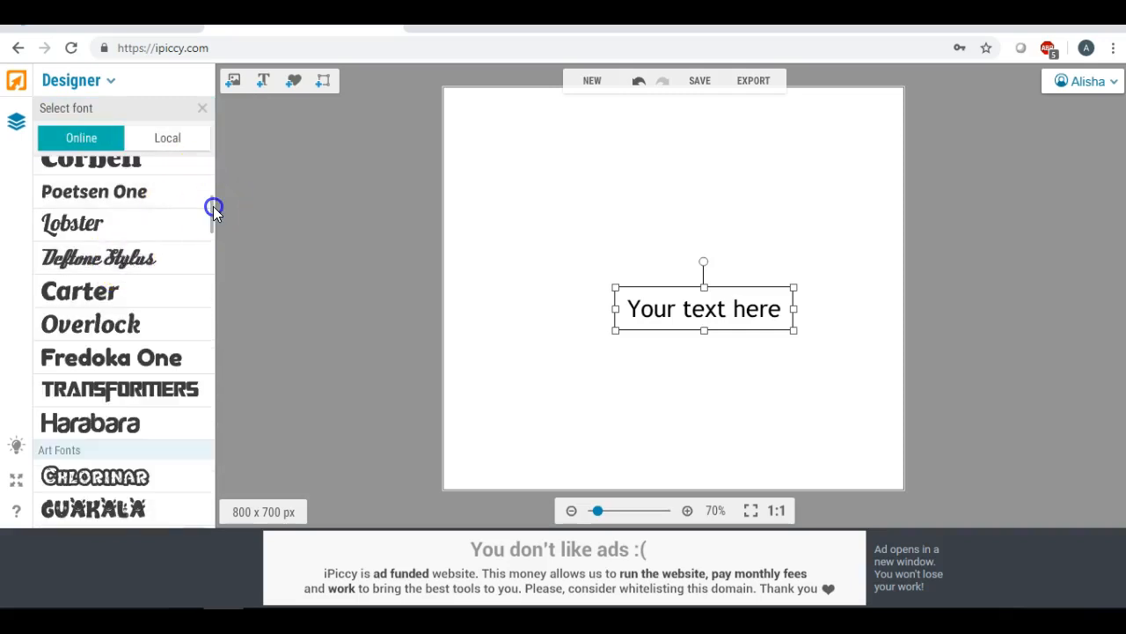
pyautogui.moveTo(212, 228); pyautogui.dragTo(212, 251)
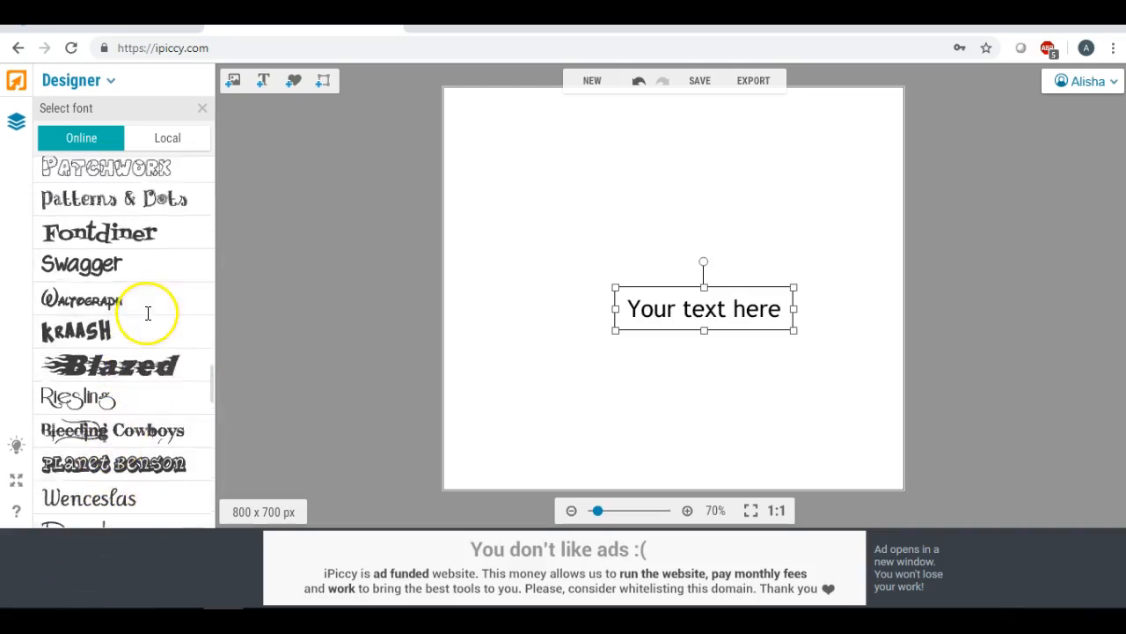
pyautogui.scroll(5, 148, 312)
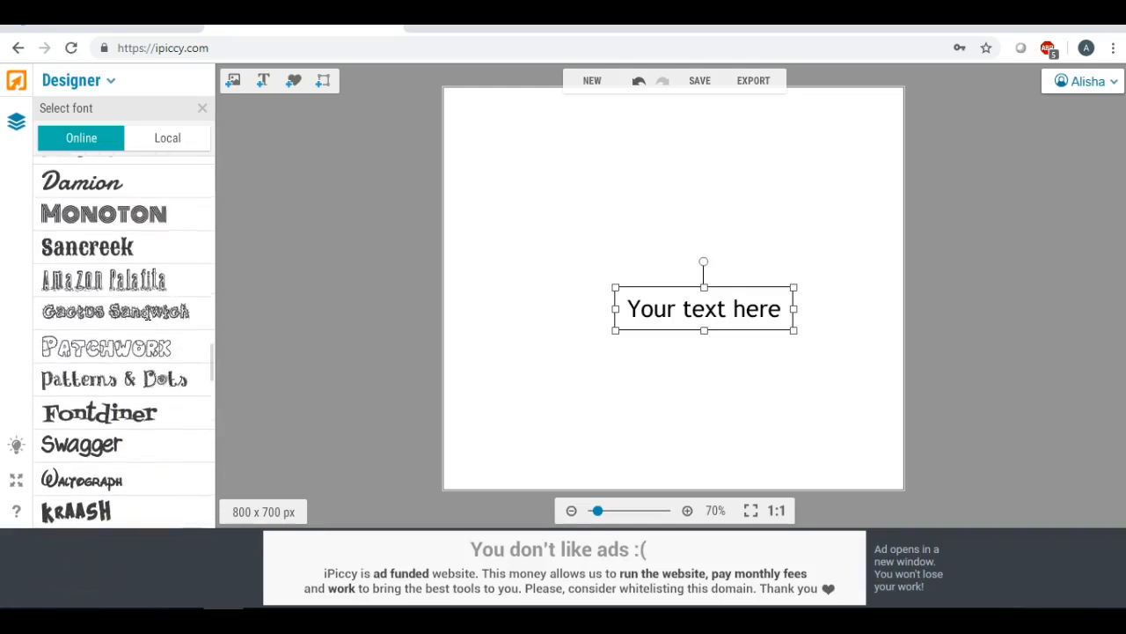
pyautogui.scroll(4, 148, 313)
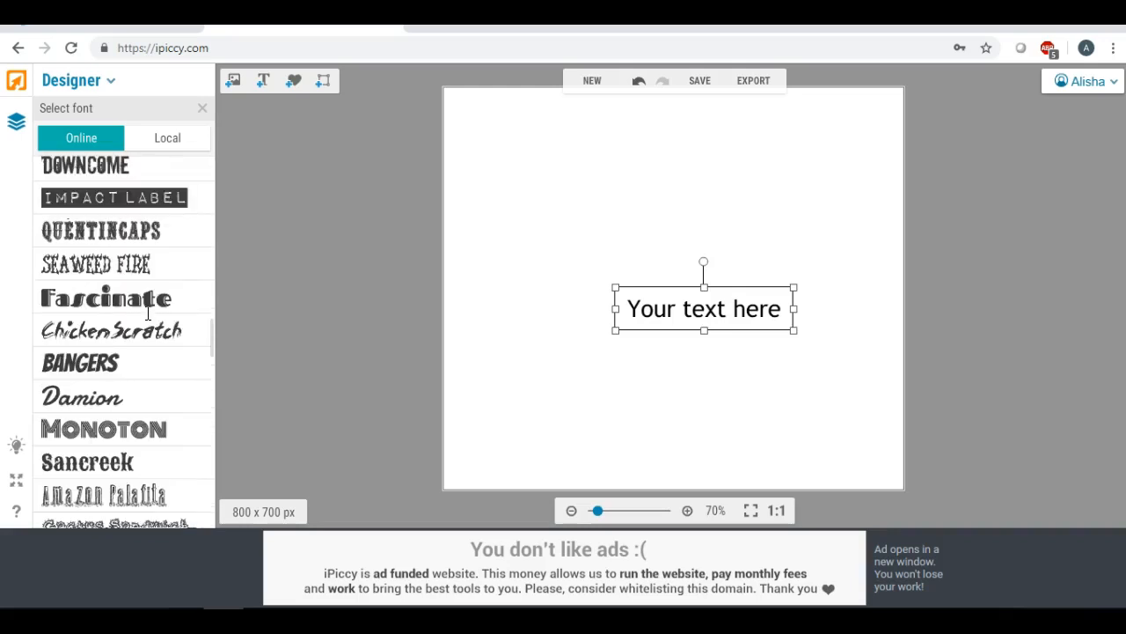
pyautogui.scroll(3, 148, 312)
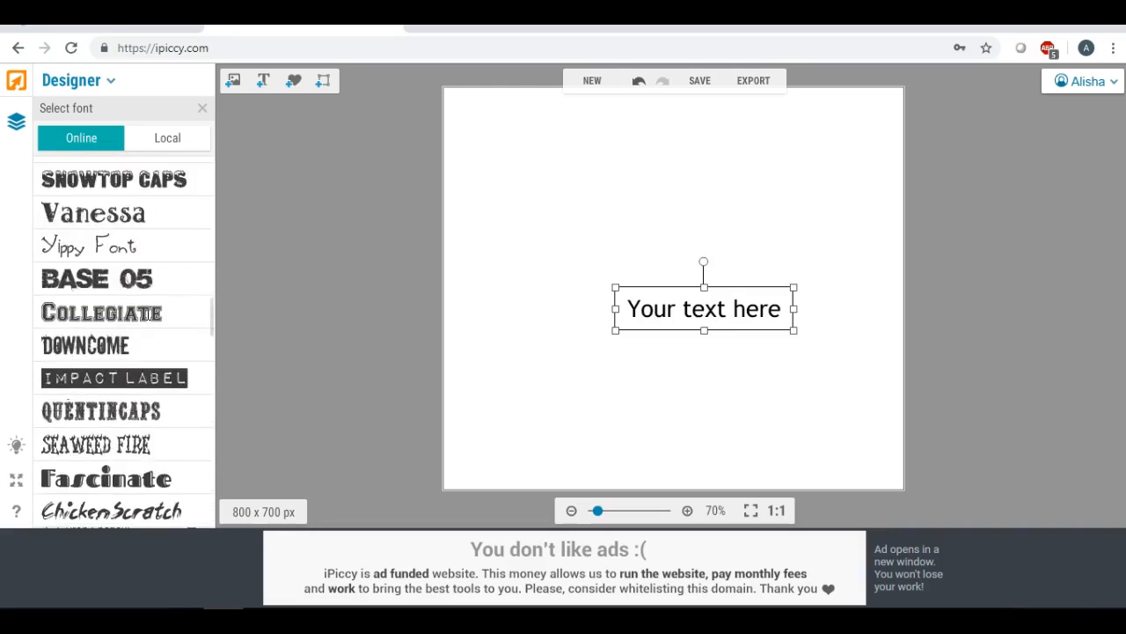
pyautogui.scroll(4, 148, 312)
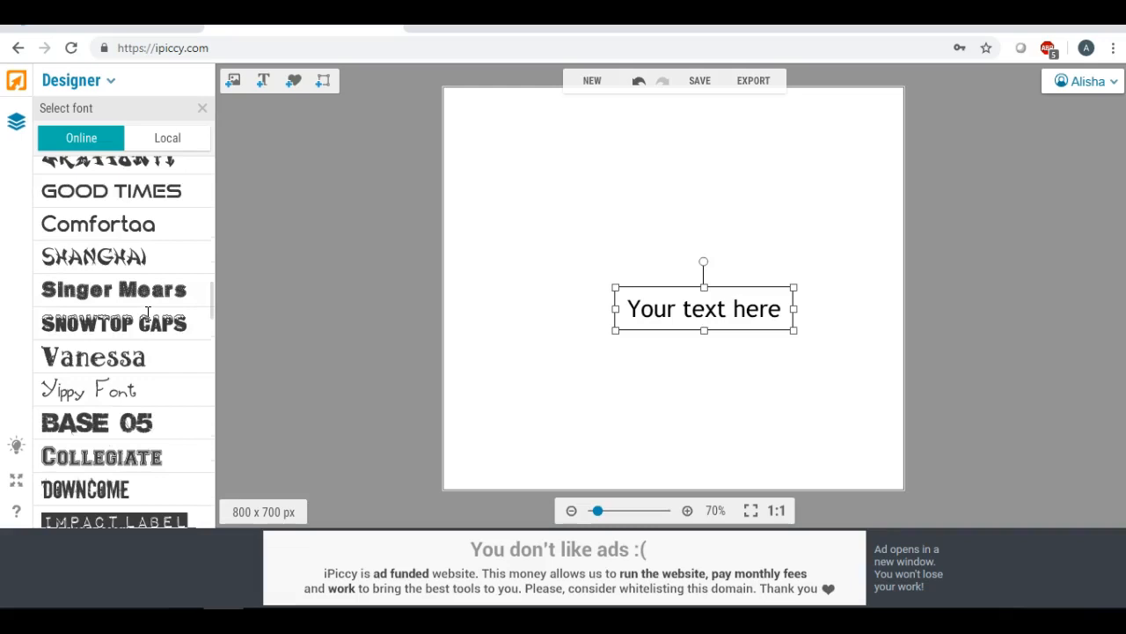
pyautogui.scroll(7, 148, 312)
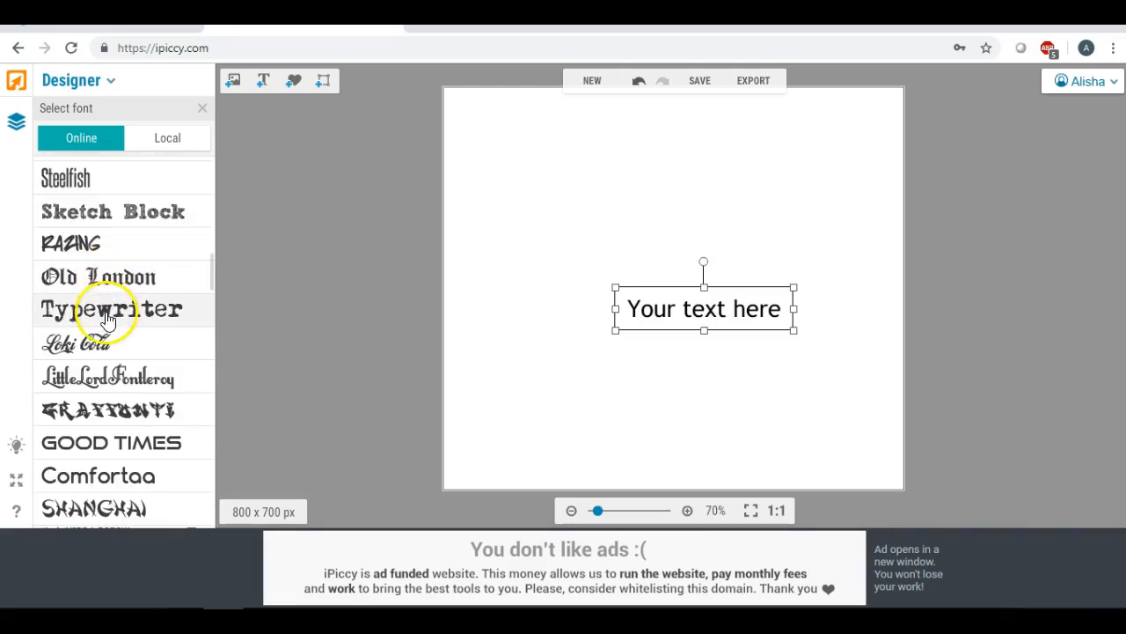
pyautogui.scroll(3, 109, 312)
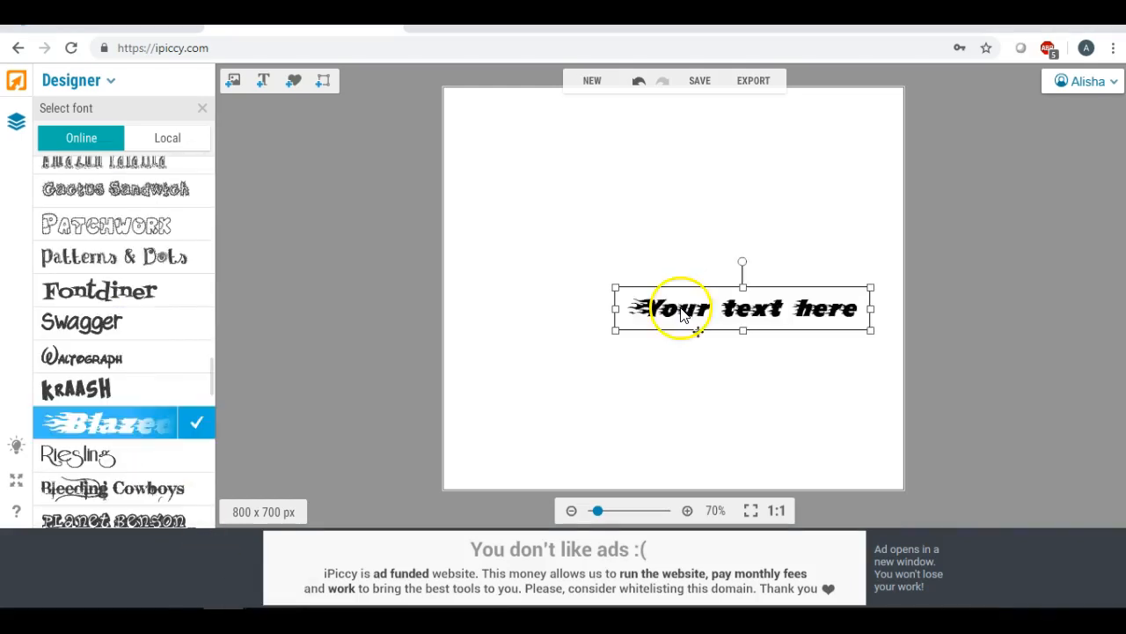
# - Move the text toward the canvas's upper left, enlarge it to about size 58, and confirm the Blazed font
pyautogui.moveTo(682, 310); pyautogui.dragTo(563, 247)
pyautogui.moveTo(754, 266); pyautogui.dragTo(860, 361)
pyautogui.moveTo(676, 285); pyautogui.dragTo(674, 325)
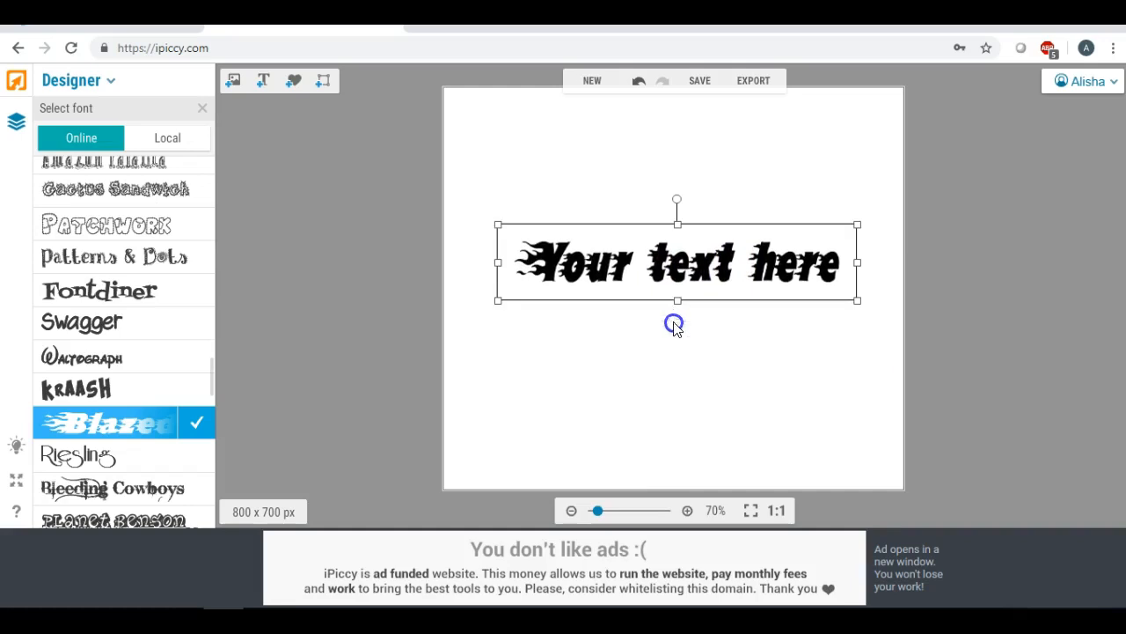
pyautogui.click(204, 423)
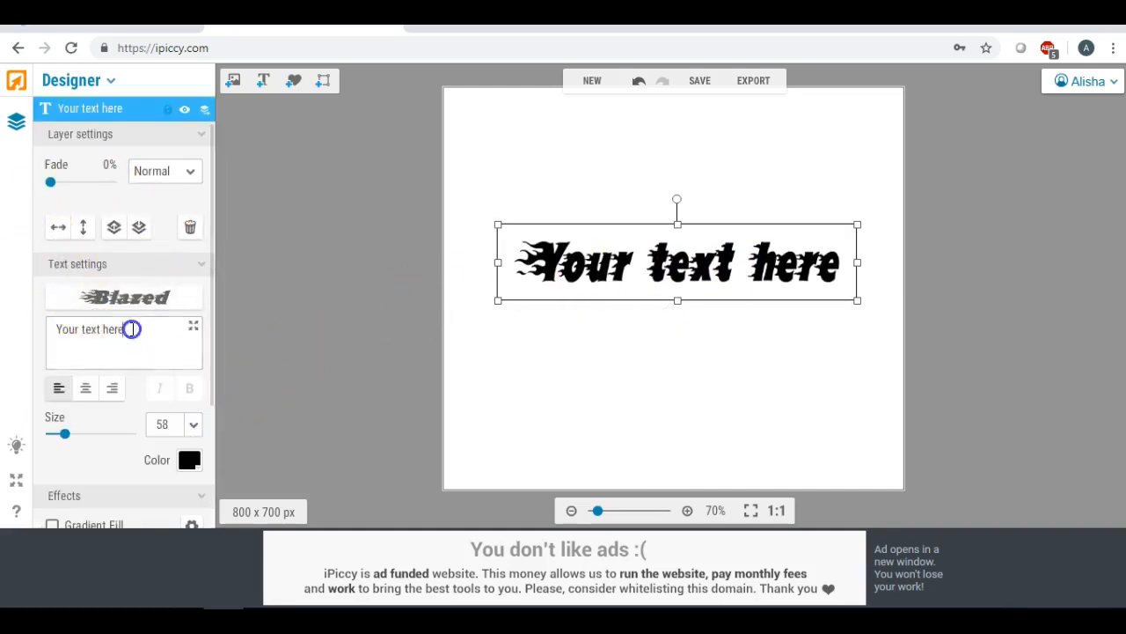
# - Replace the placeholder text with GOLD FOIL and move it so it fits within the canvas width
pyautogui.moveTo(131, 327); pyautogui.dragTo(15, 321)
pyautogui.write('G')
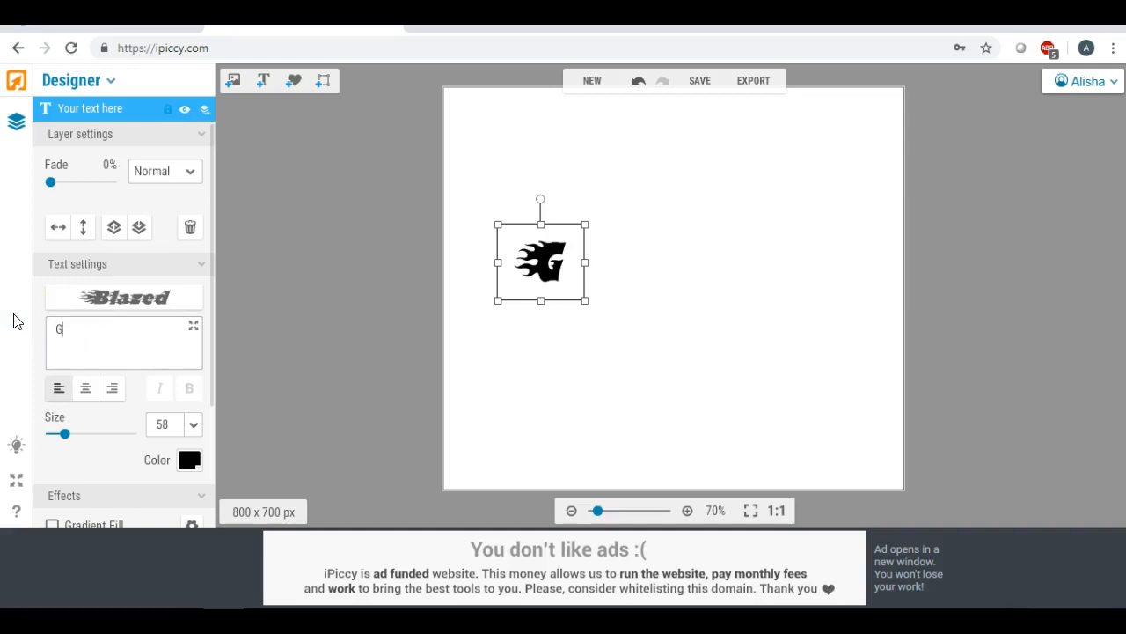
pyautogui.write('OLD F')
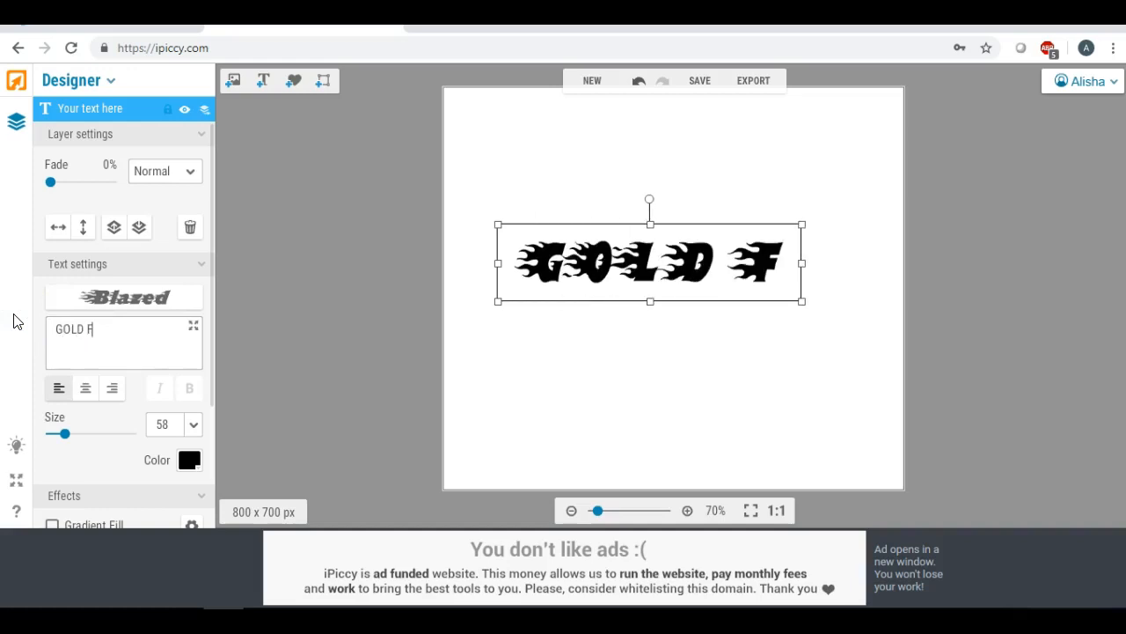
pyautogui.write('OIL')
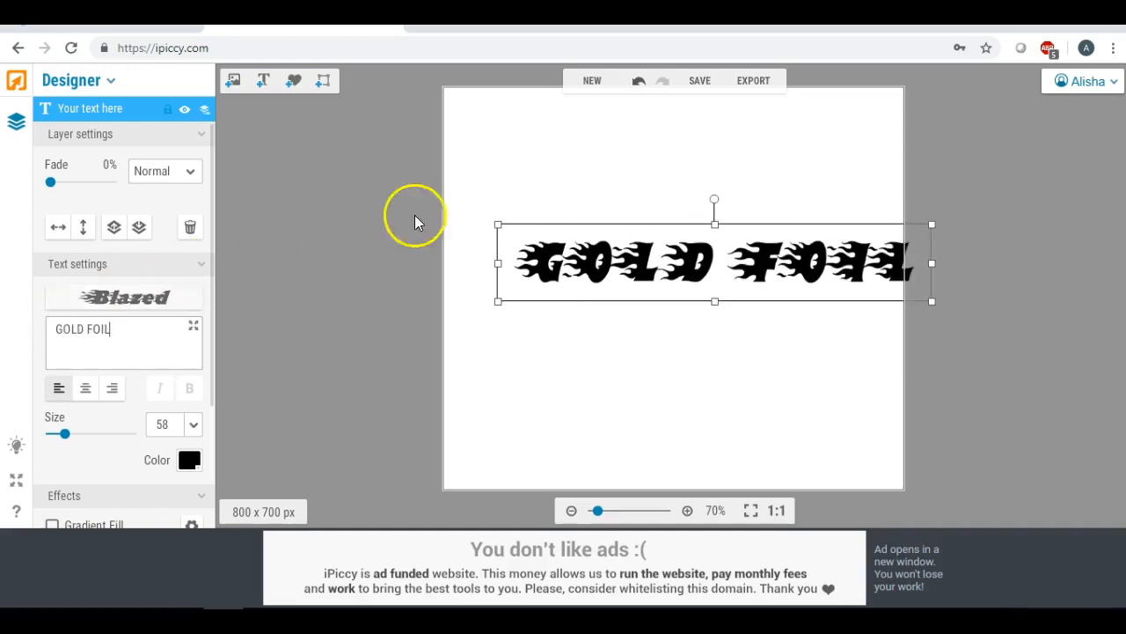
pyautogui.moveTo(678, 258); pyautogui.dragTo(636, 242)
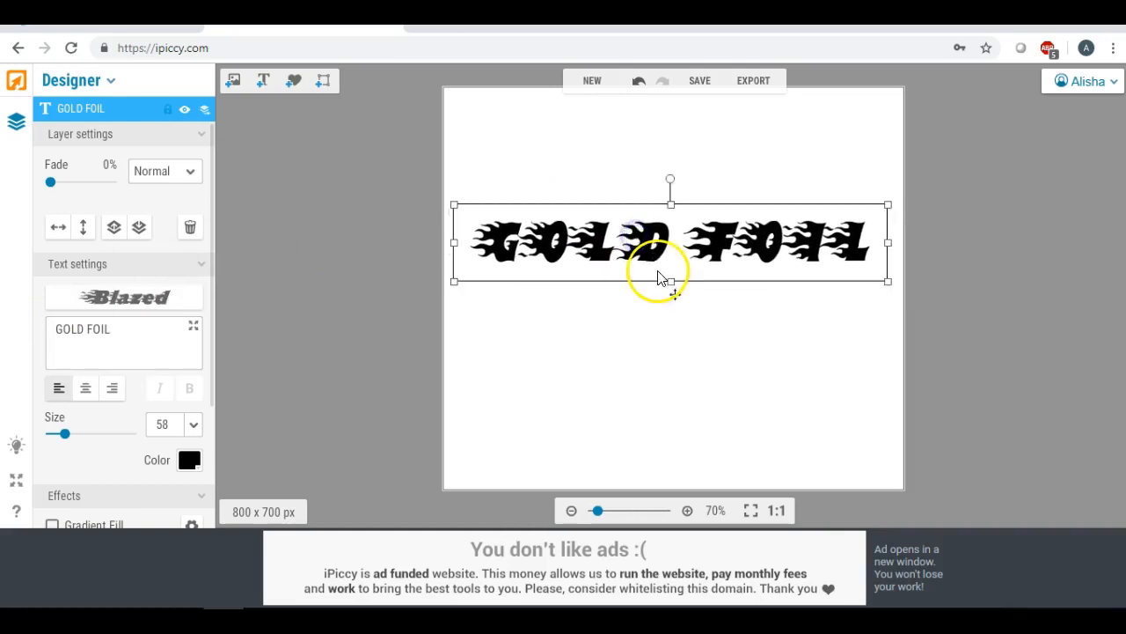
# - Stretch the GOLD FOIL text taller, enlarge it slightly to size 59, and keep it within the canvas width
pyautogui.moveTo(670, 282); pyautogui.dragTo(664, 327)
pyautogui.moveTo(453, 203); pyautogui.dragTo(446, 200)
pyautogui.moveTo(585, 244); pyautogui.dragTo(591, 247)
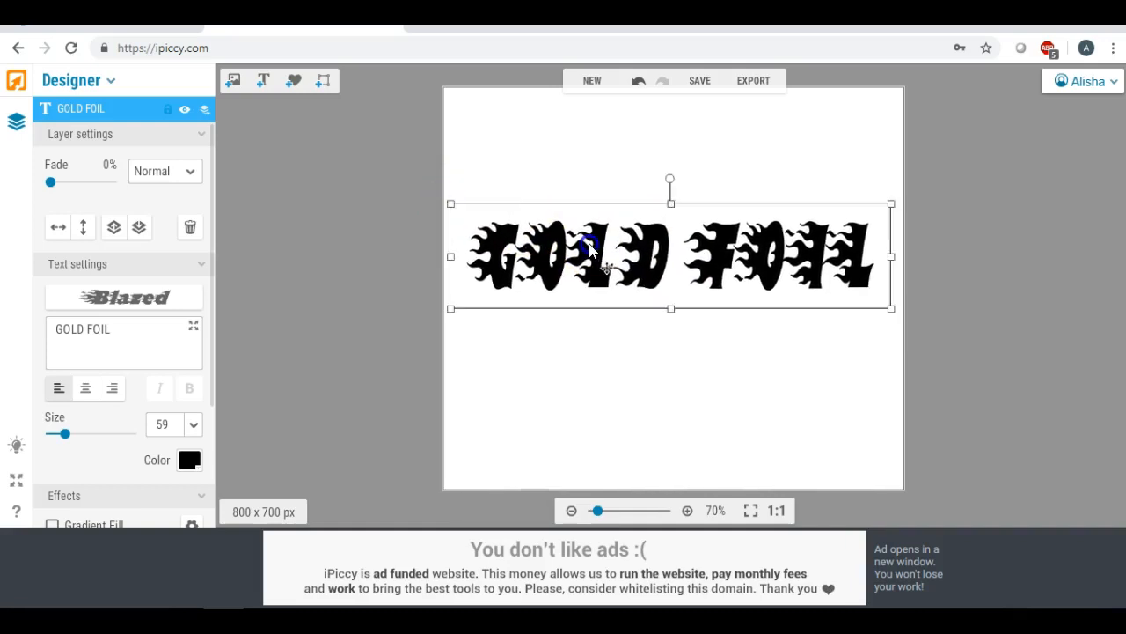
# - Upload the gold6 image from the Desktop to the design's image library
pyautogui.click(236, 80)
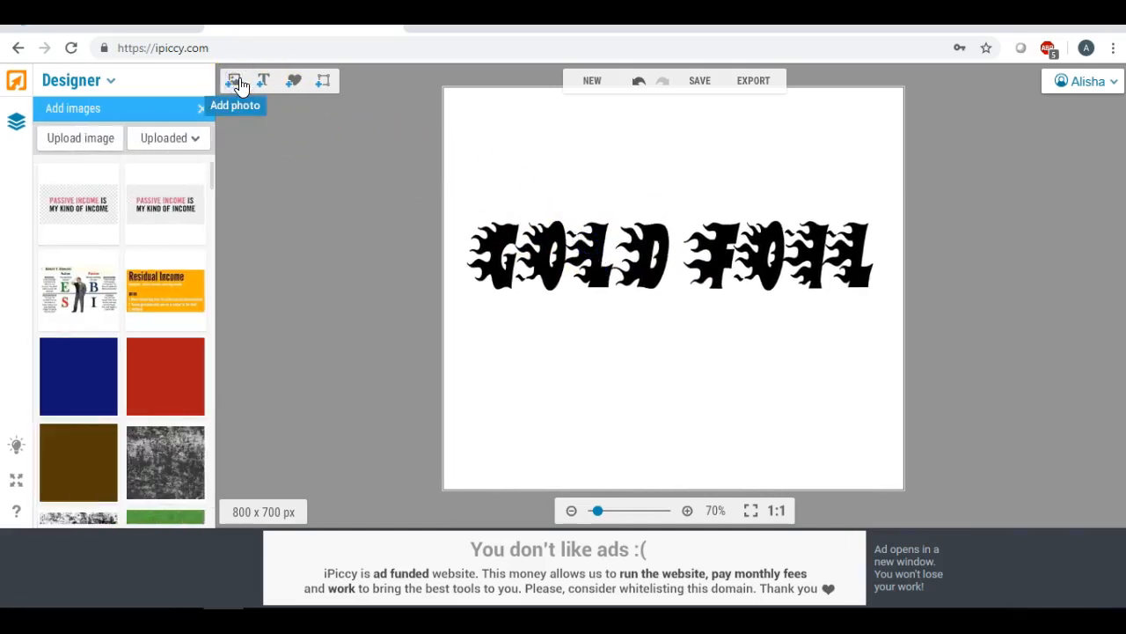
pyautogui.click(79, 138)
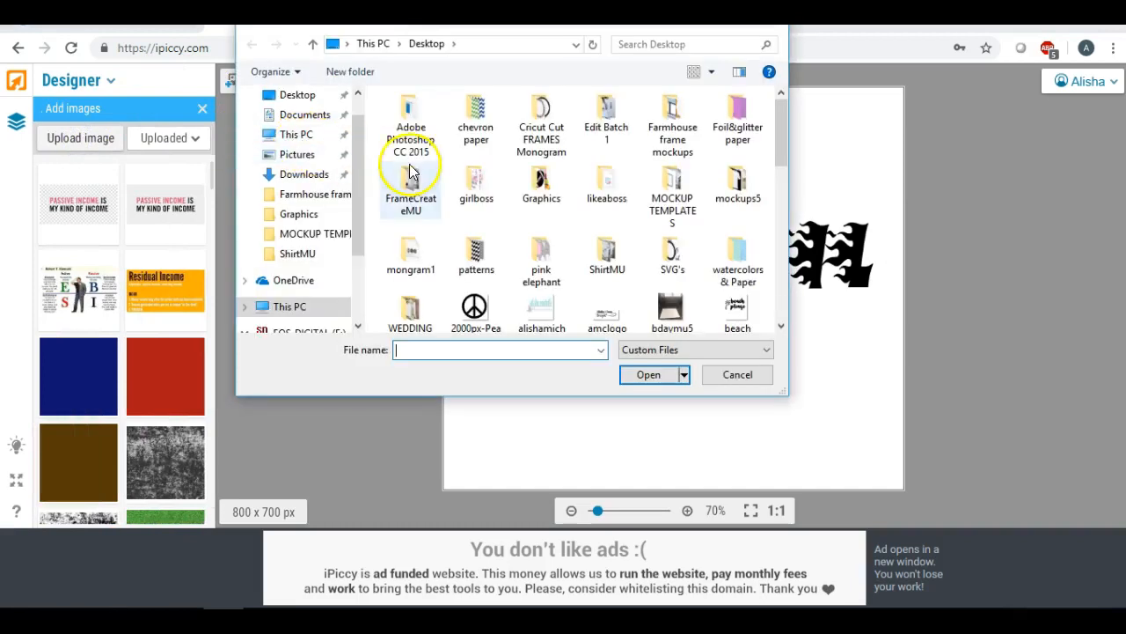
pyautogui.scroll(-10, 541, 178)
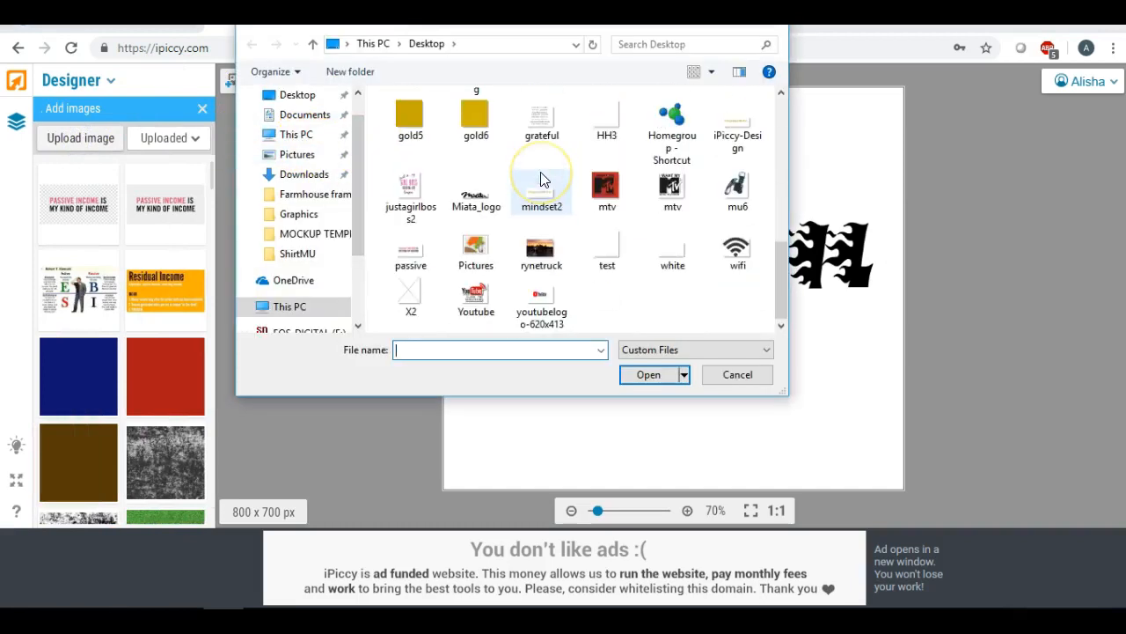
pyautogui.doubleClick(469, 126)
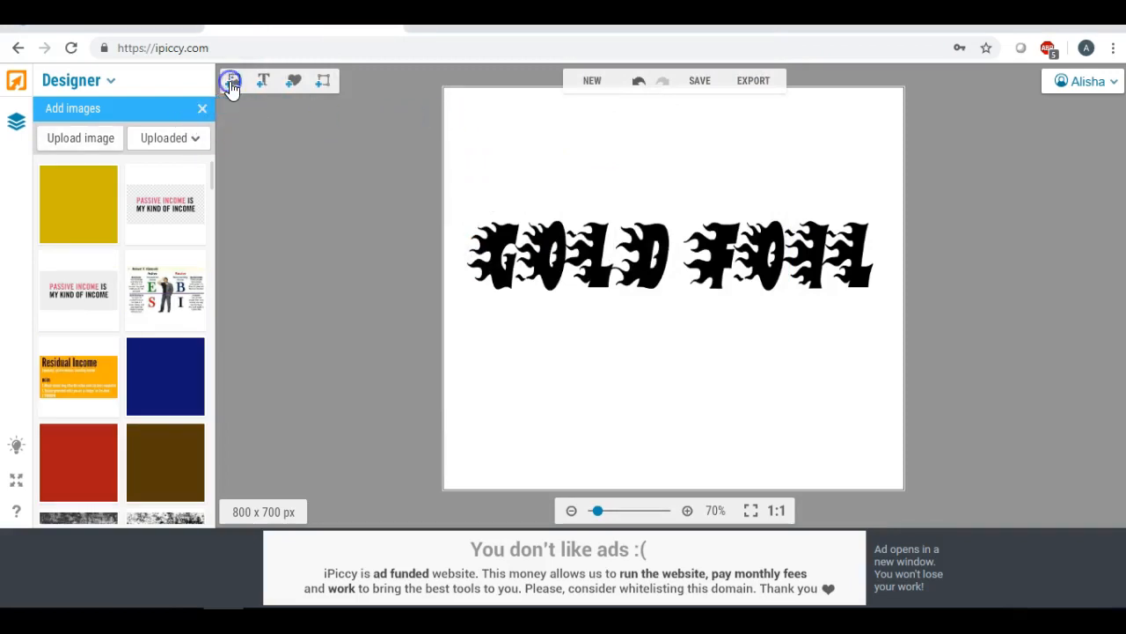
# - Upload the goild77 gold texture from the Desktop to the design's image library
pyautogui.click(106, 137)
pyautogui.scroll(-5, 708, 149)
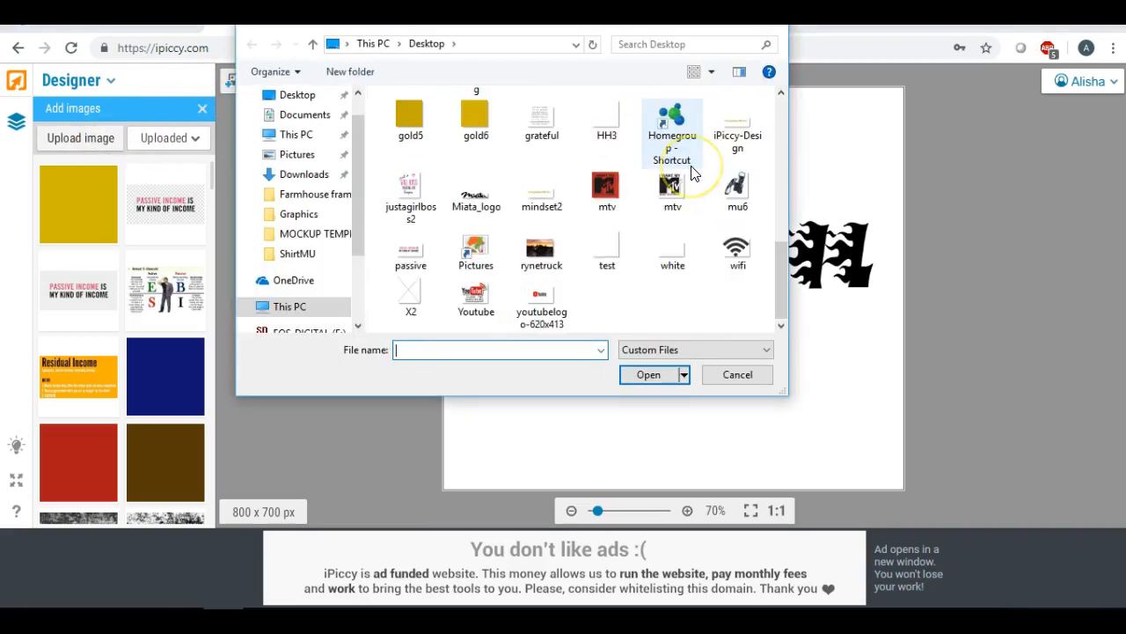
pyautogui.scroll(2, 692, 172)
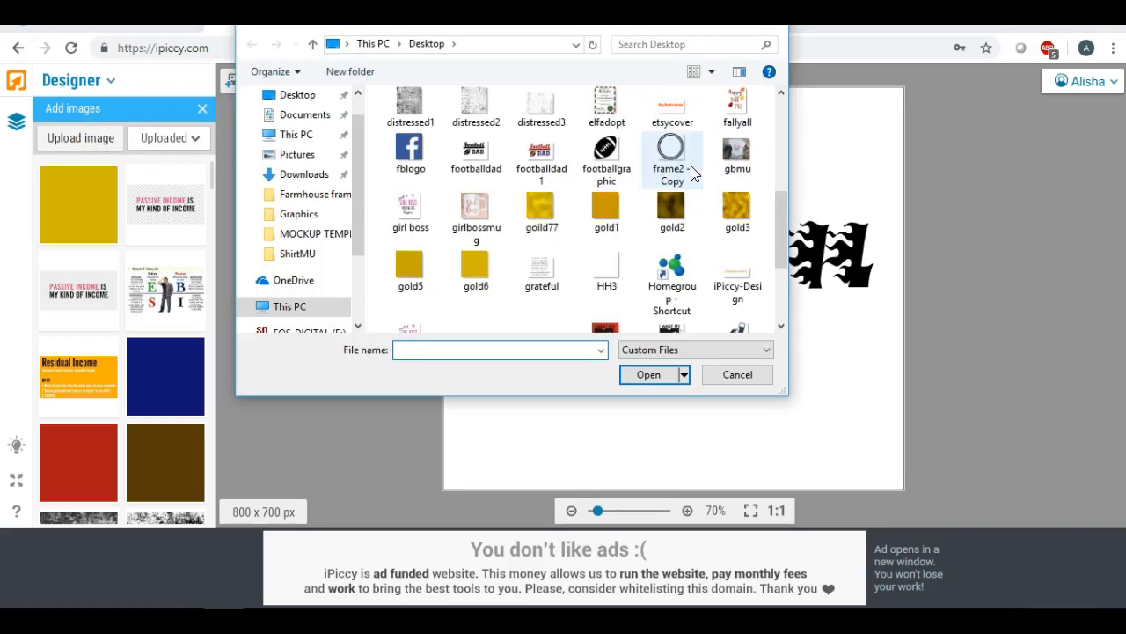
pyautogui.doubleClick(538, 209)
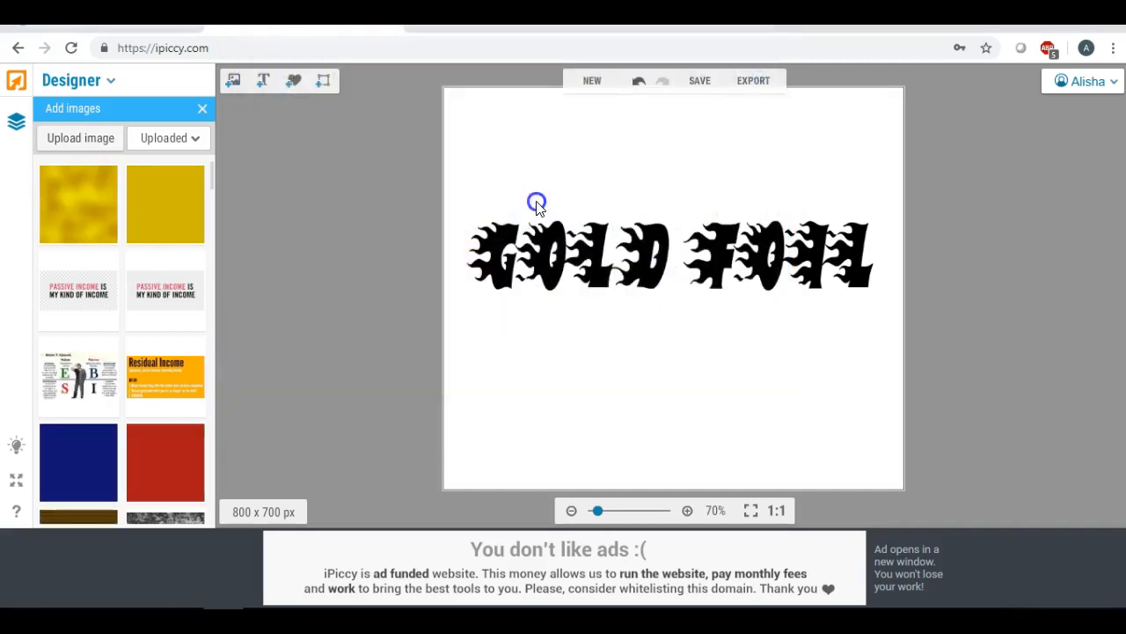
# - Place the goild77 texture on the canvas and stretch it to cover the whole GOLD FOIL text
pyautogui.click(73, 195)
pyautogui.moveTo(73, 195); pyautogui.dragTo(527, 256)
pyautogui.click(542, 260)
pyautogui.moveTo(604, 256); pyautogui.dragTo(895, 266)
pyautogui.click(691, 282)
pyautogui.moveTo(674, 337); pyautogui.dragTo(674, 361)
pyautogui.moveTo(678, 263); pyautogui.dragTo(680, 258)
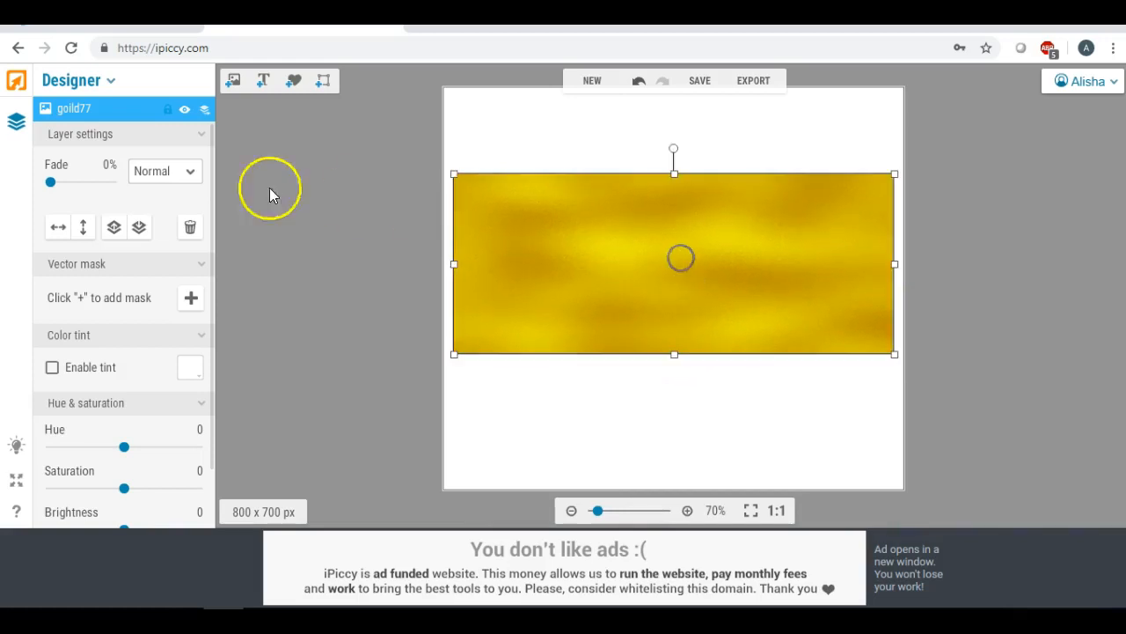
# - Set the goild77 layer's blend mode to Lighten and inspect the gold lettering up close
pyautogui.click(186, 173)
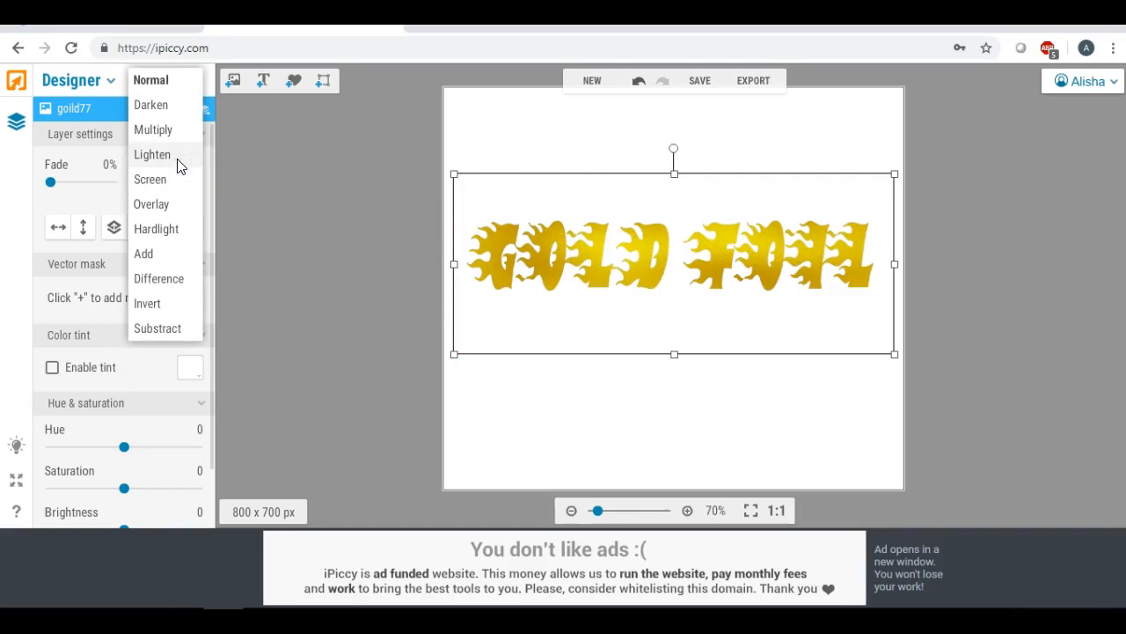
pyautogui.click(176, 155)
pyautogui.moveTo(606, 517); pyautogui.dragTo(608, 517)
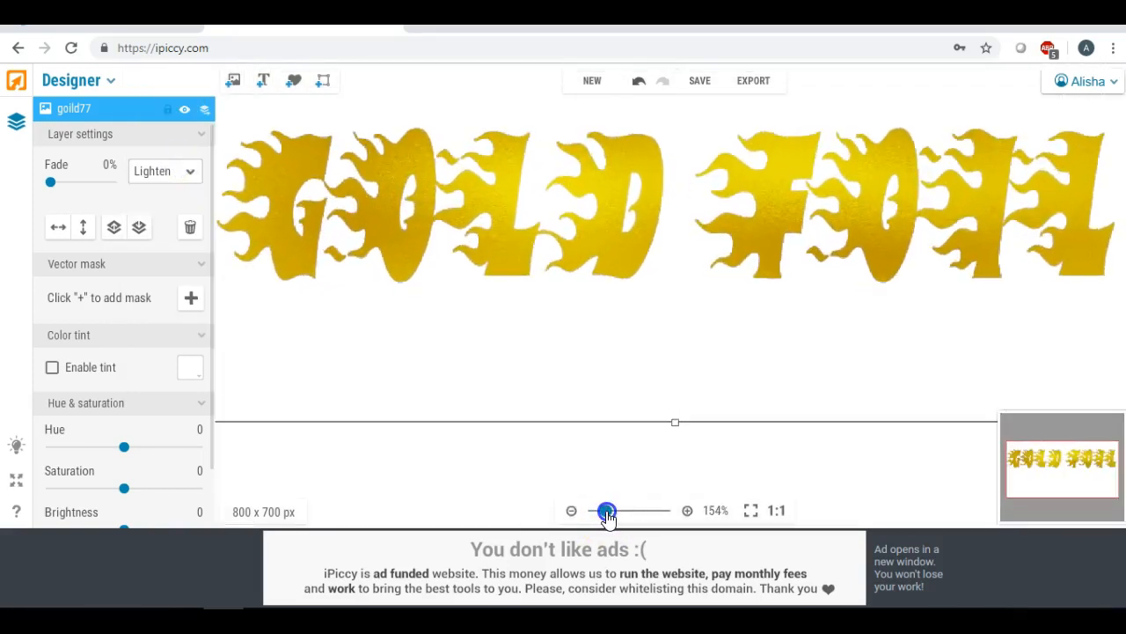